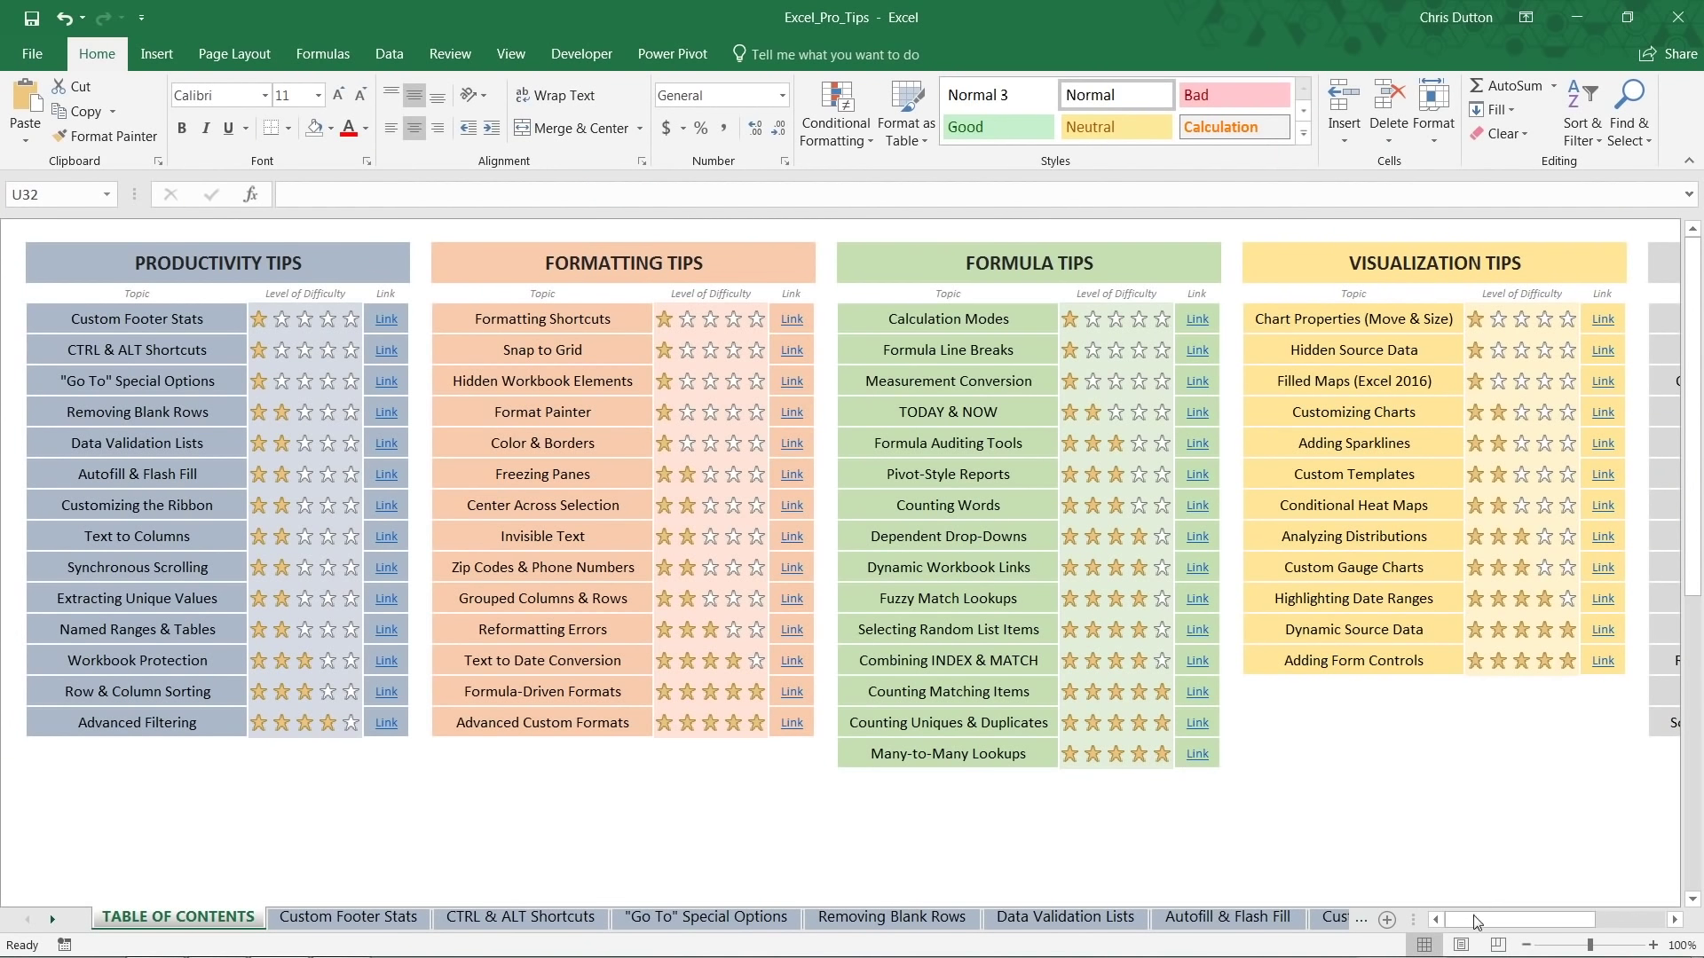
Step: Scroll the contents right to Analytics Tips and follow the Quick Analysis Tools link
drag(1478, 923, 1546, 925)
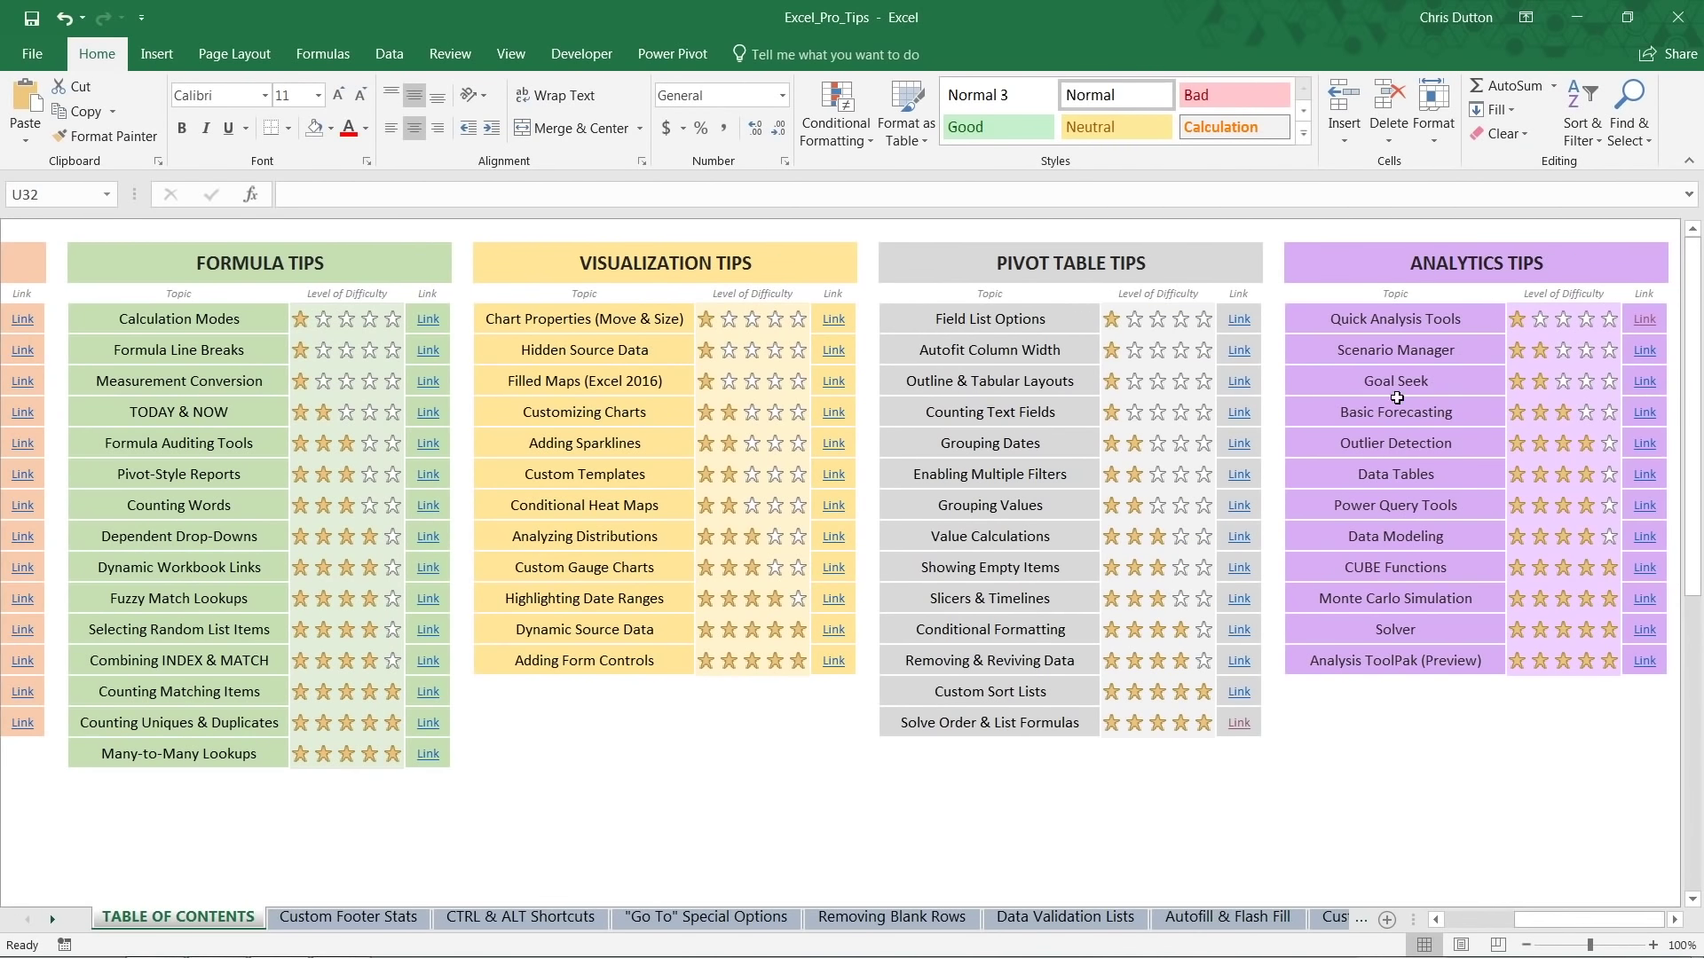
click(1348, 321)
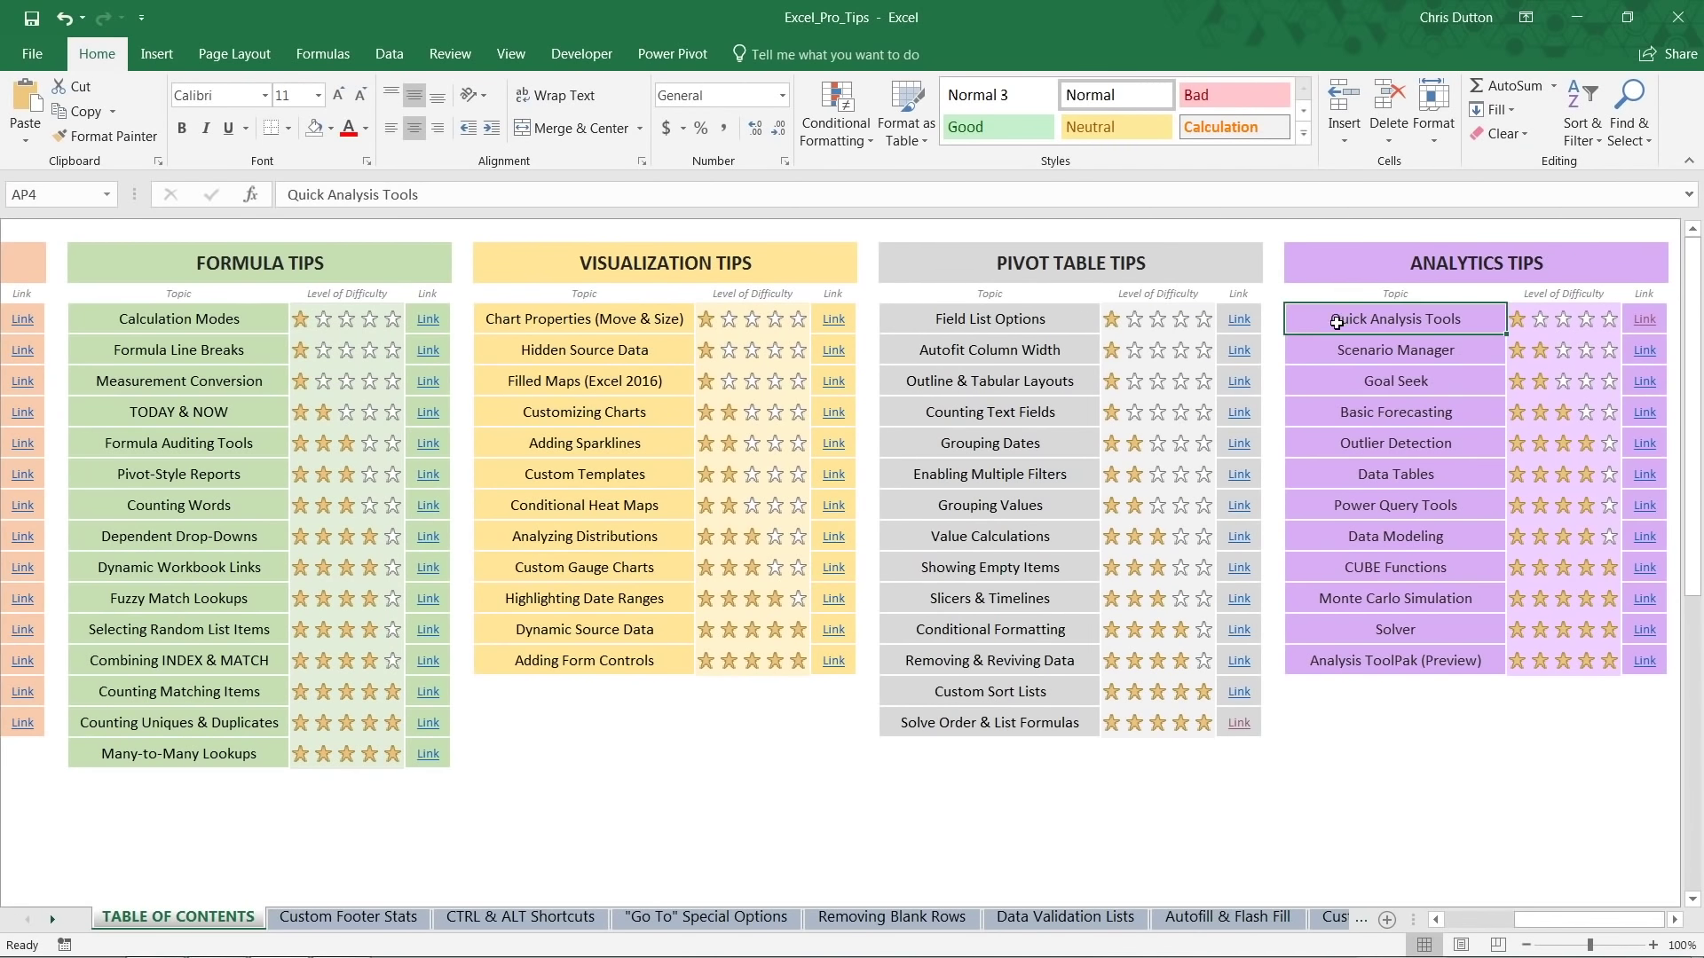
click(1644, 321)
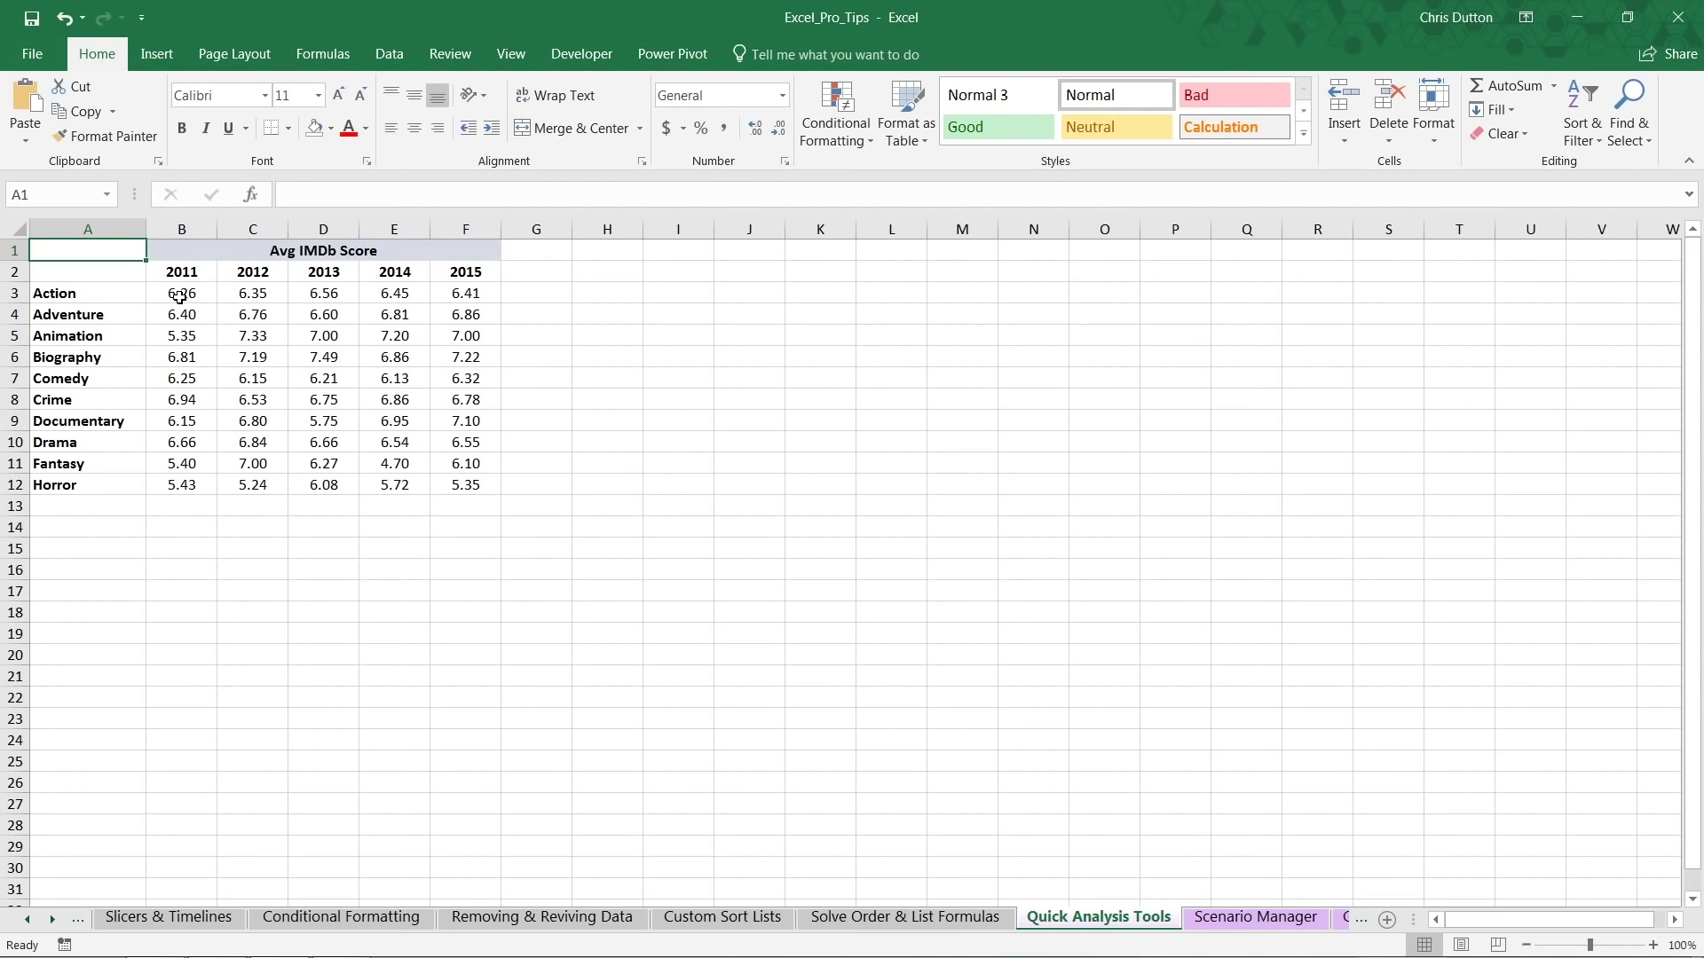
drag(179, 296, 457, 480)
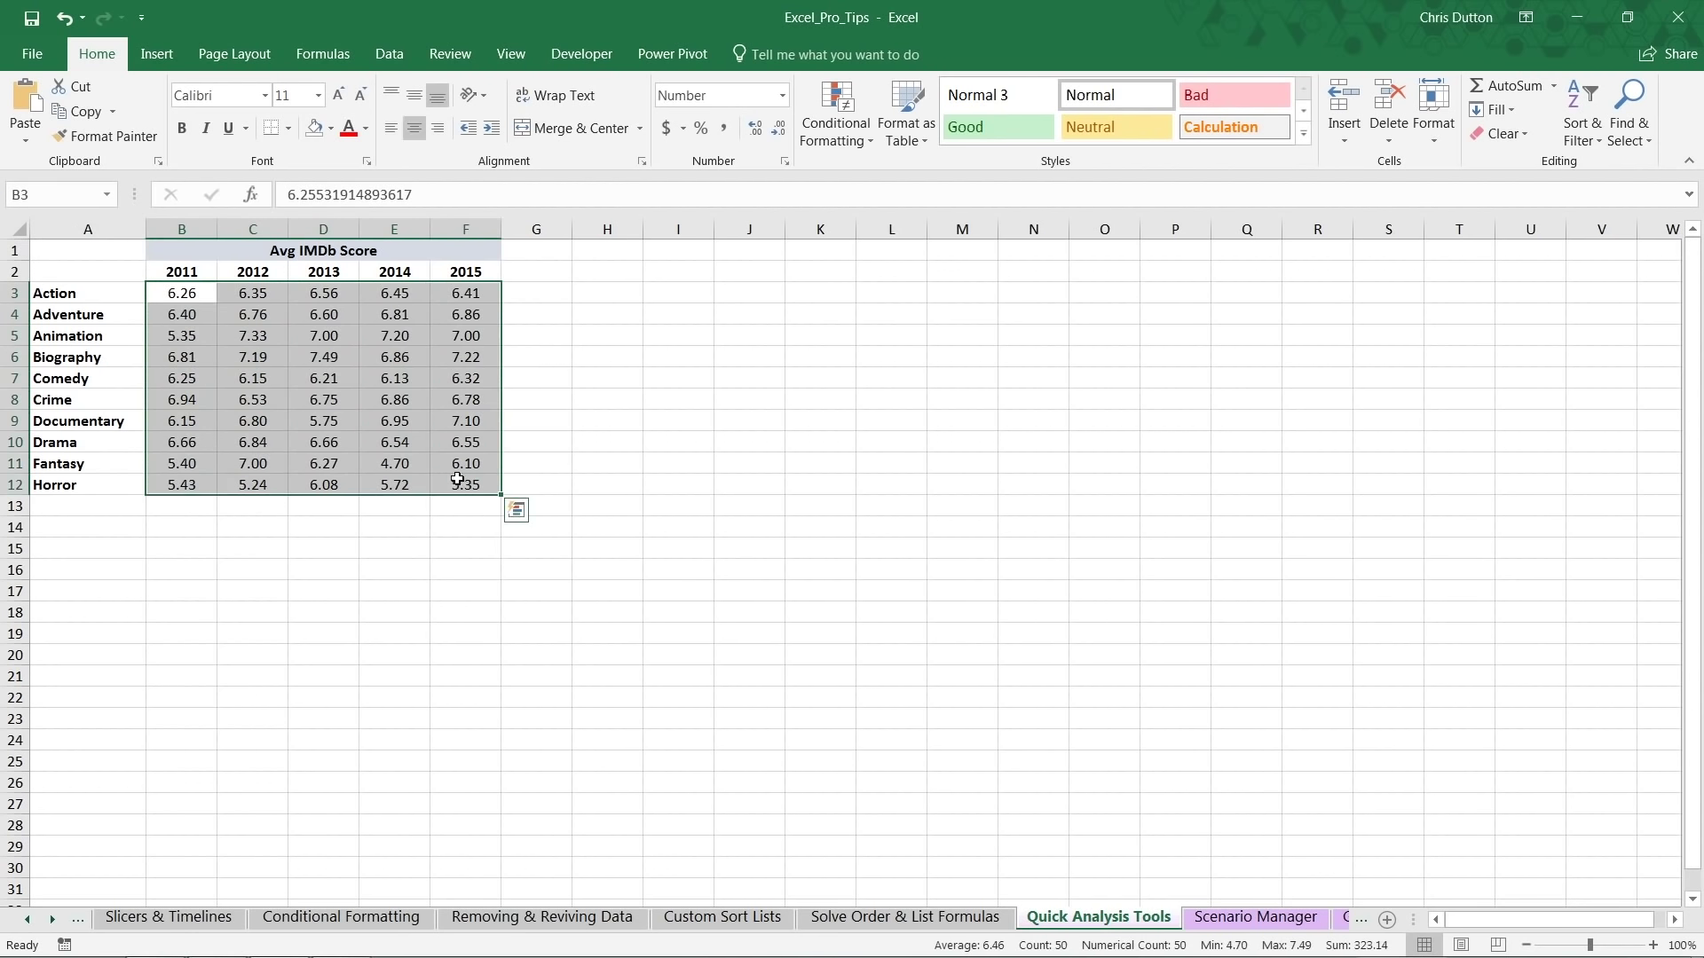
drag(177, 271, 460, 274)
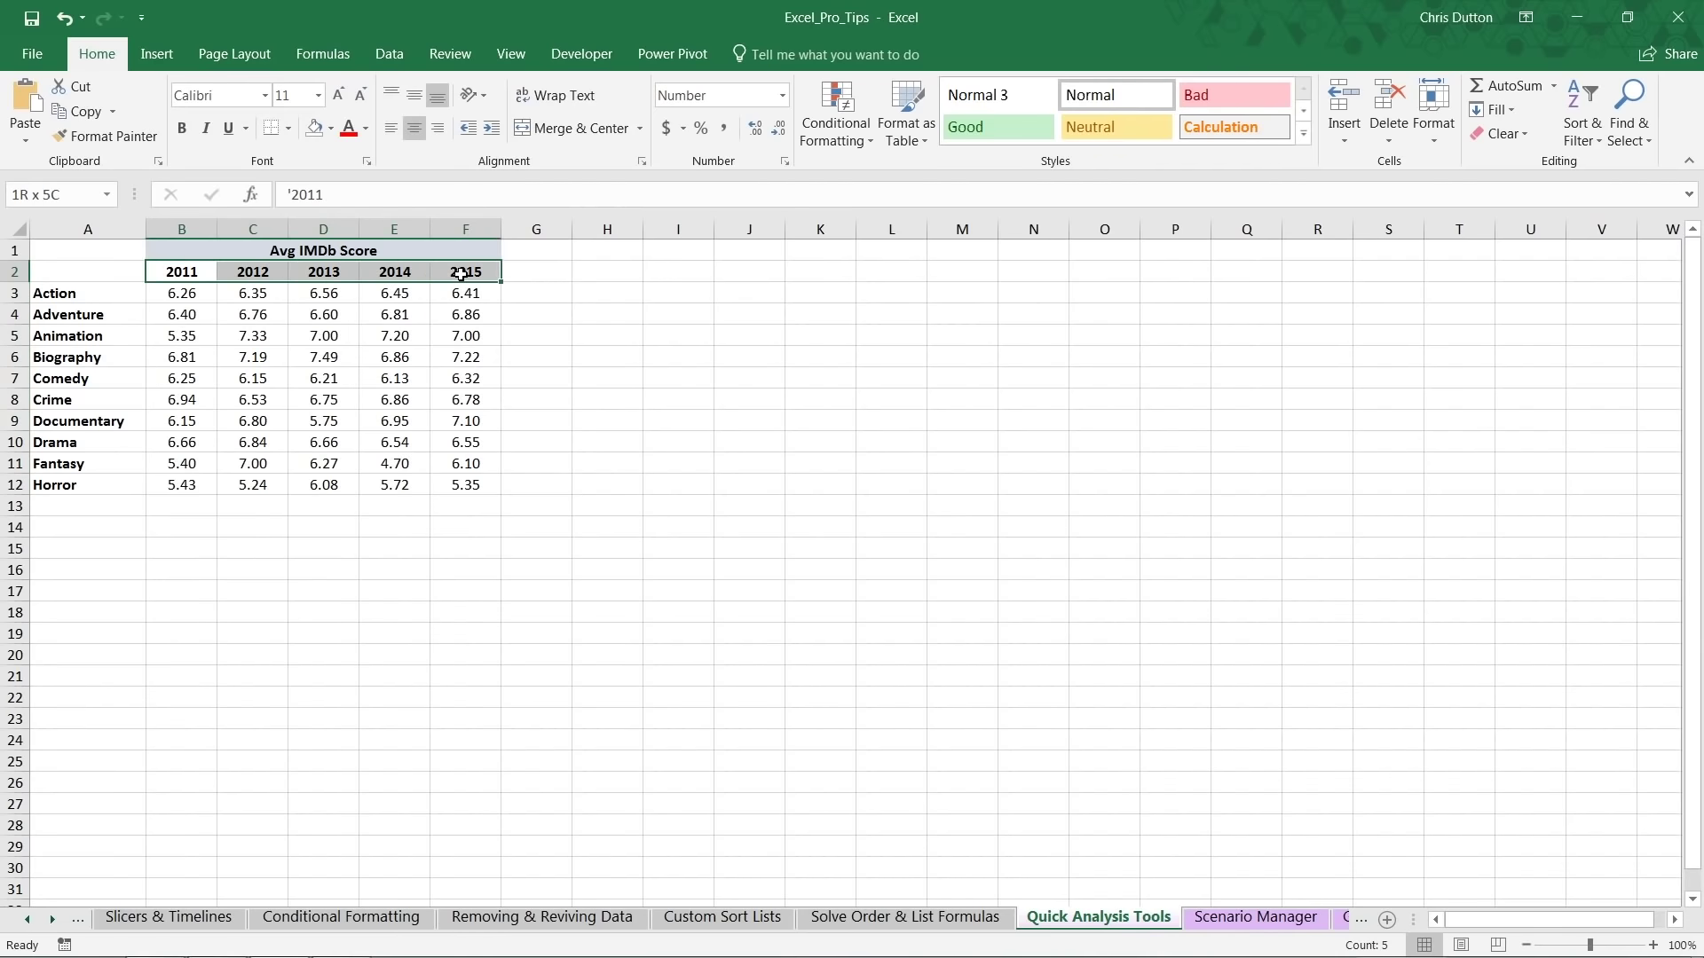
drag(102, 295, 96, 484)
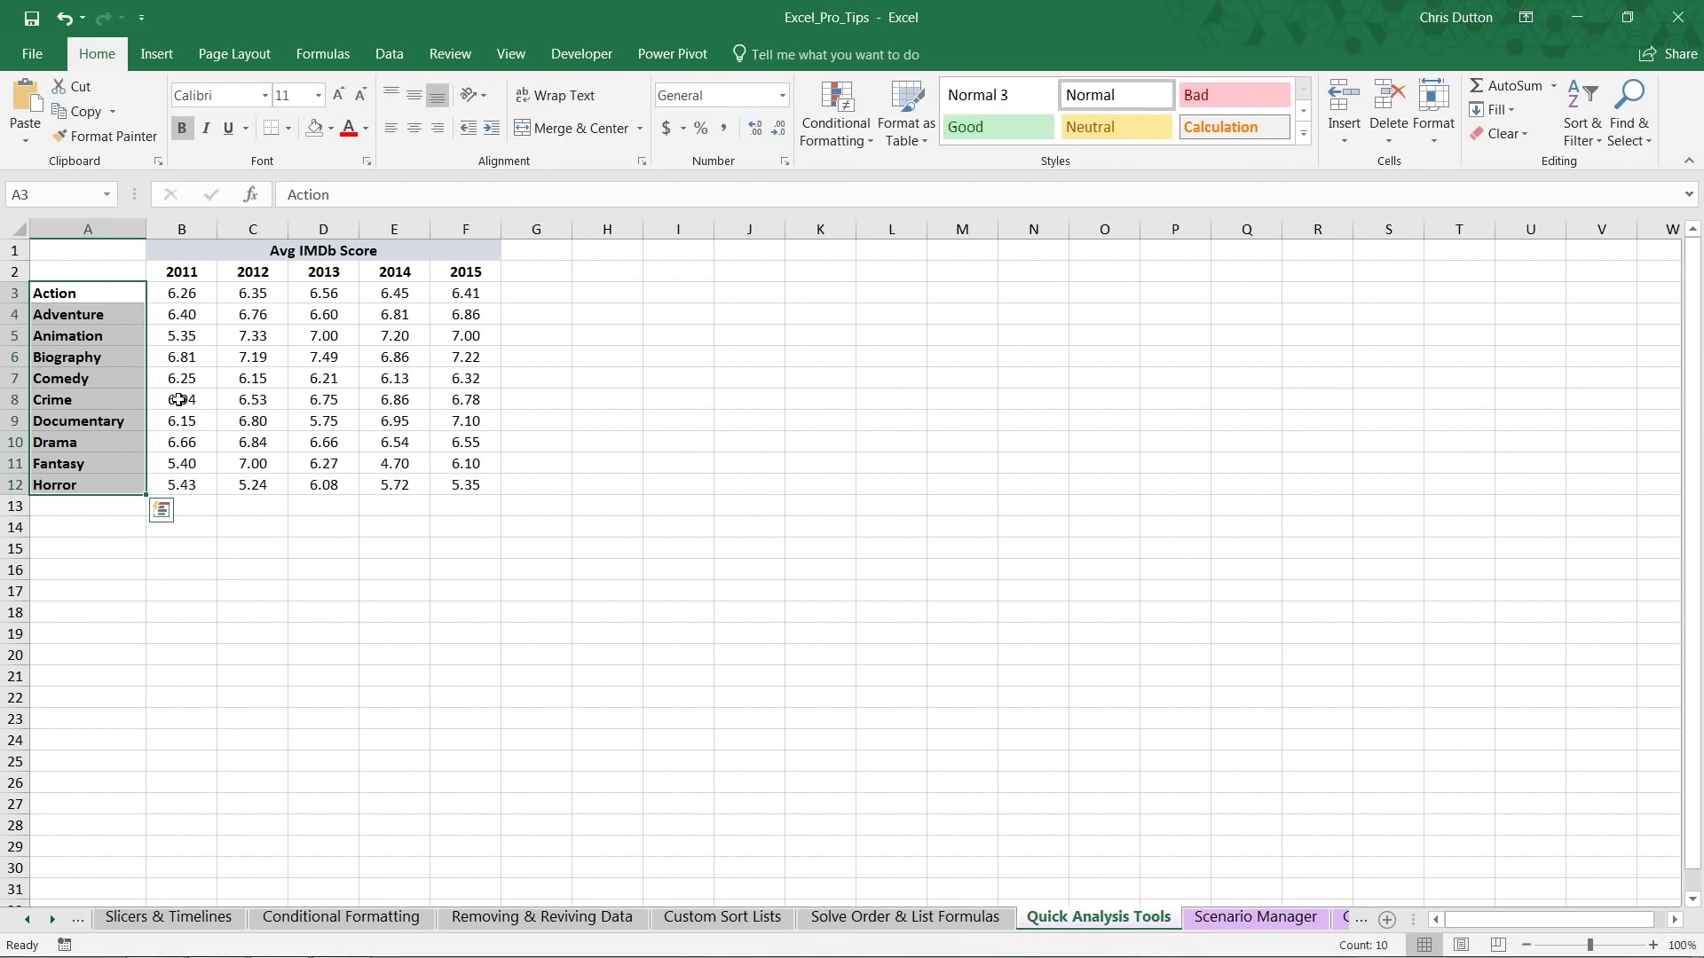
drag(169, 293, 472, 483)
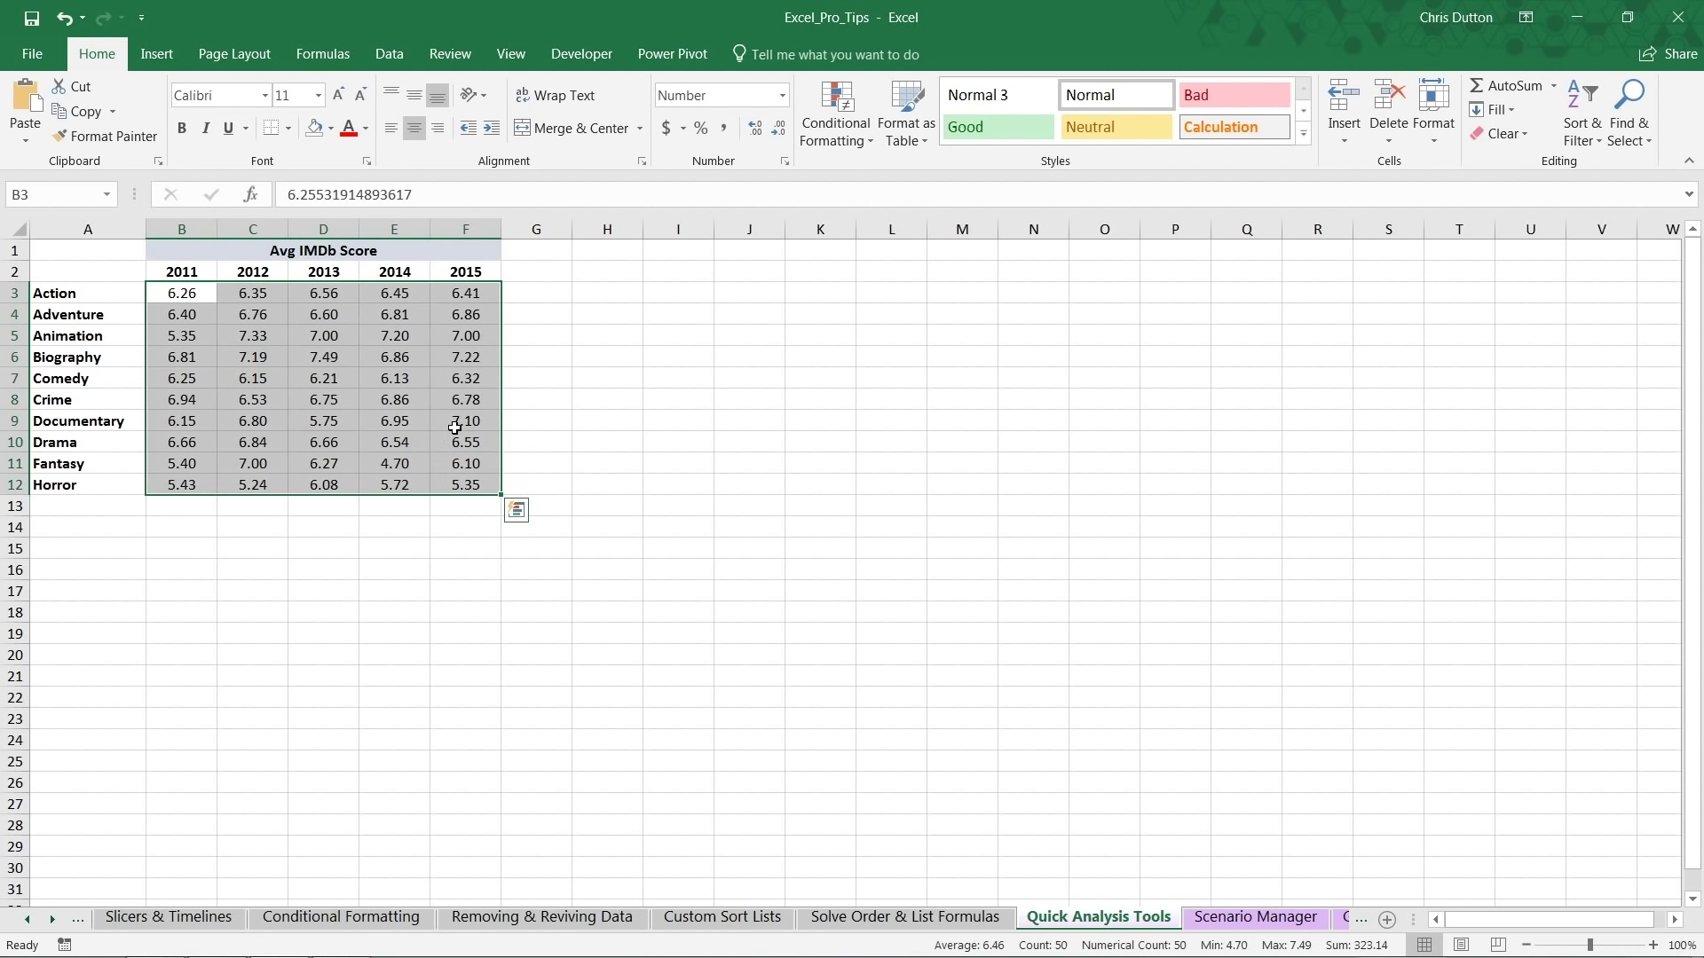
drag(182, 271, 468, 274)
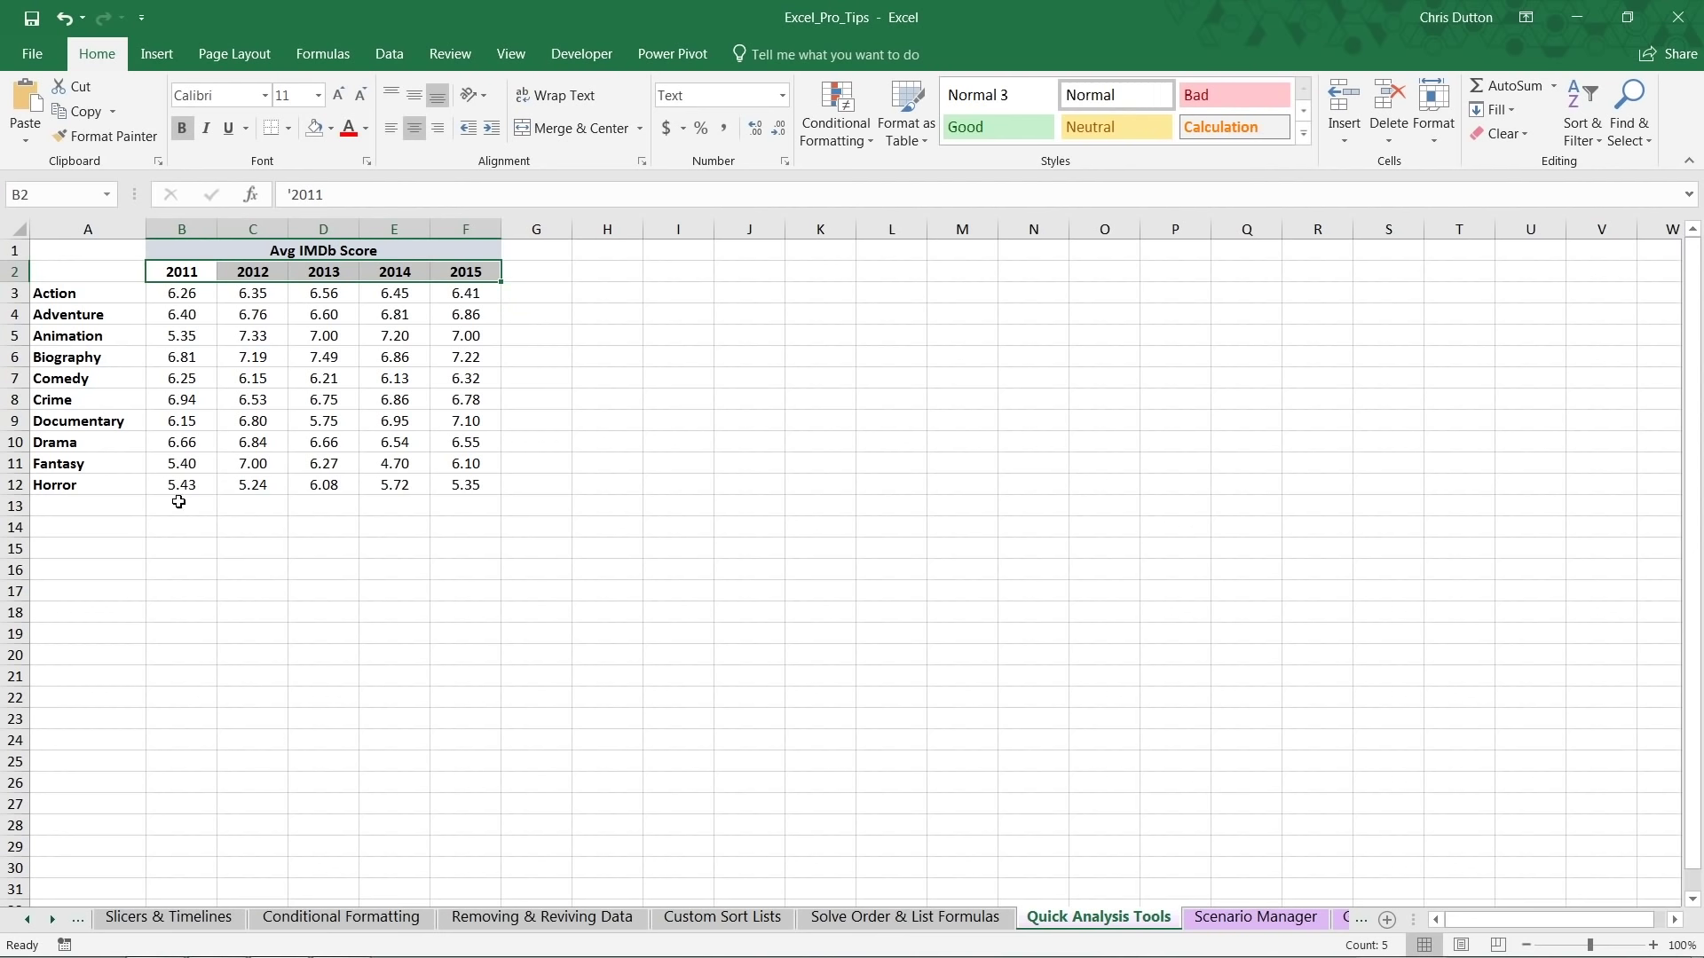
drag(178, 504, 450, 502)
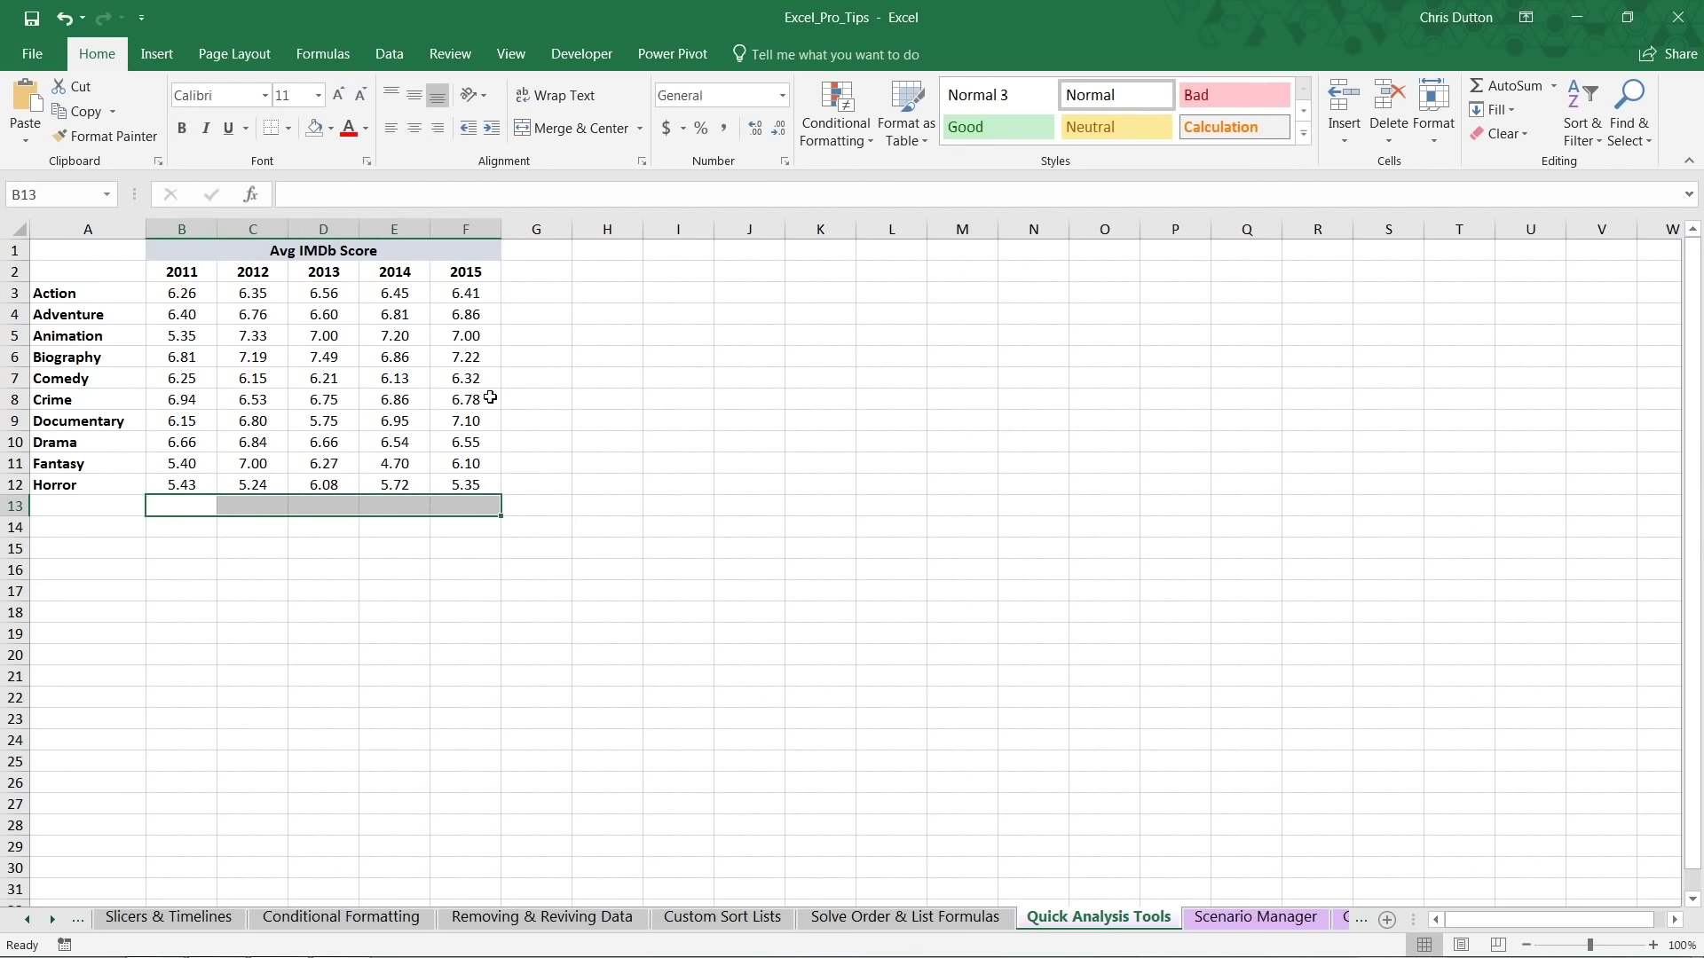
click(529, 292)
drag(527, 333, 529, 471)
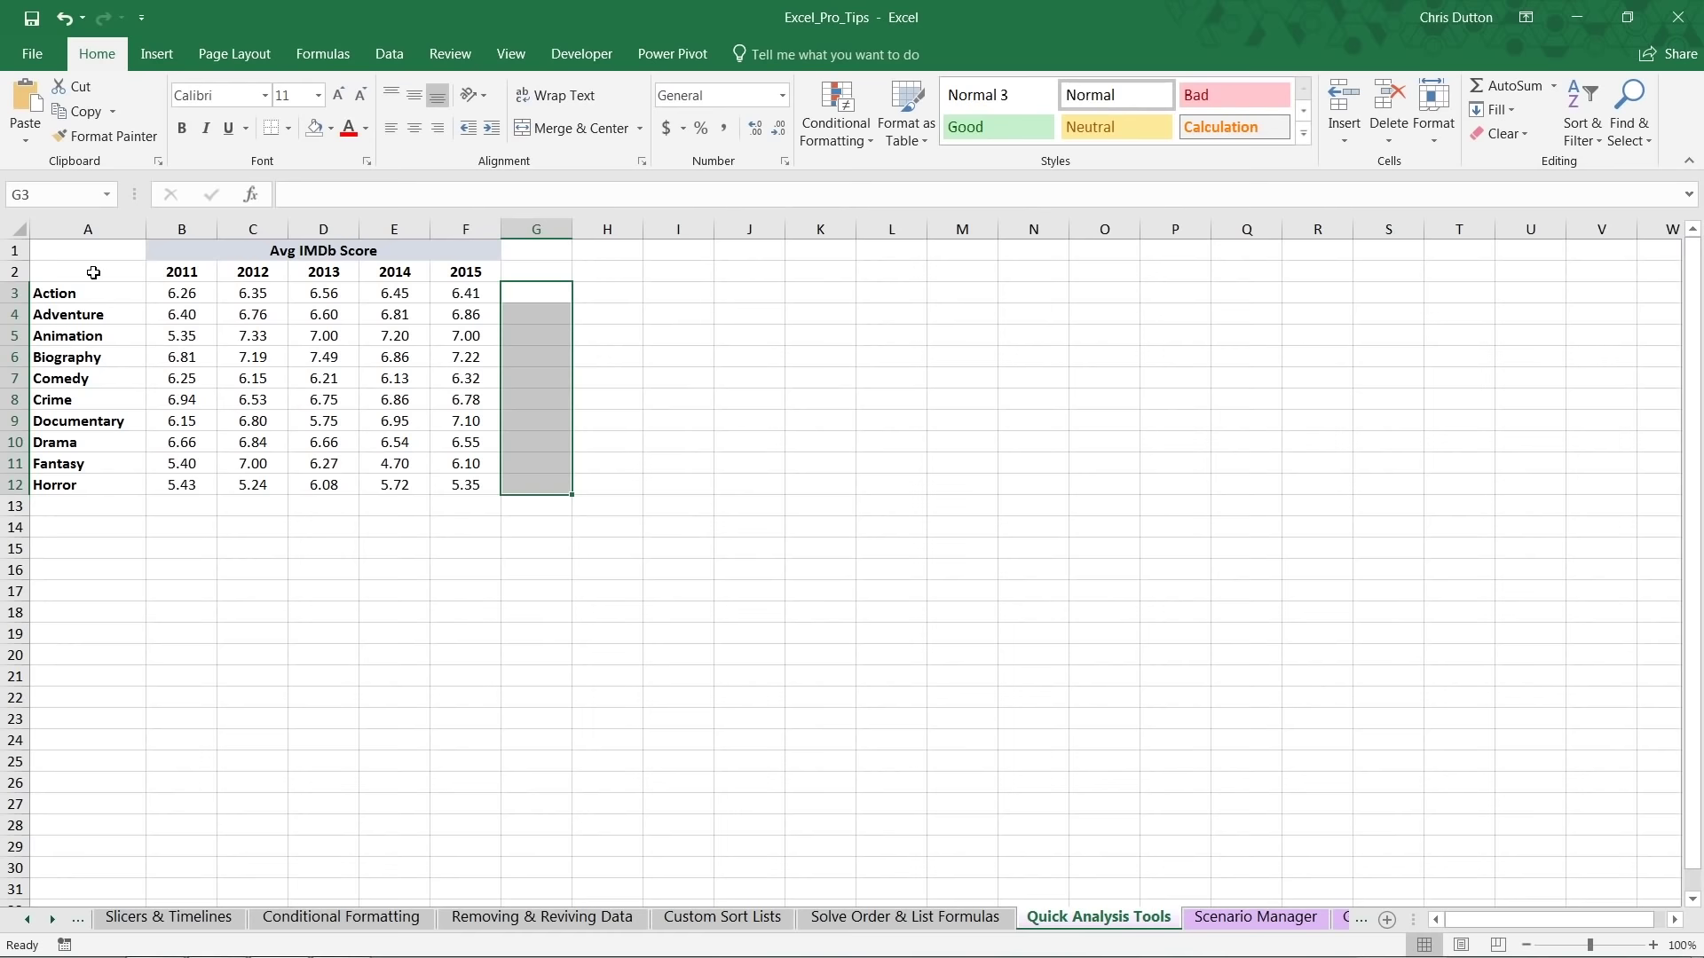
drag(75, 271, 465, 481)
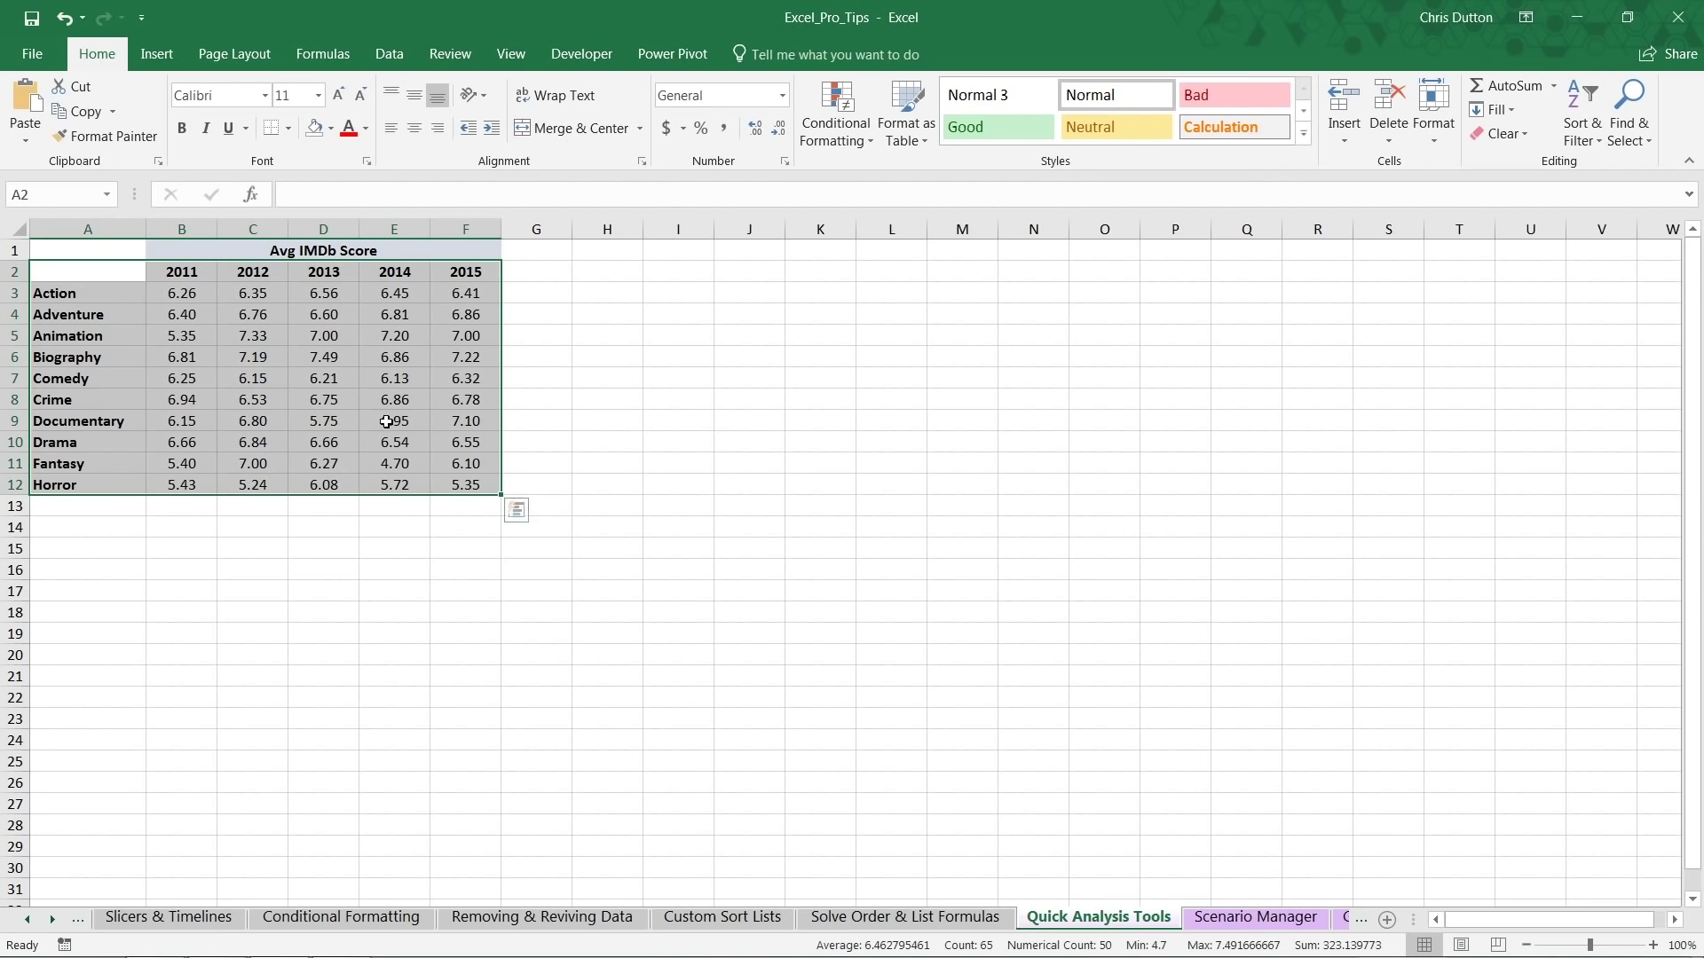
Step: Preview the score table's Quick Analysis Charts, Totals, Tables and Sparklines, then return to Formatting
click(517, 511)
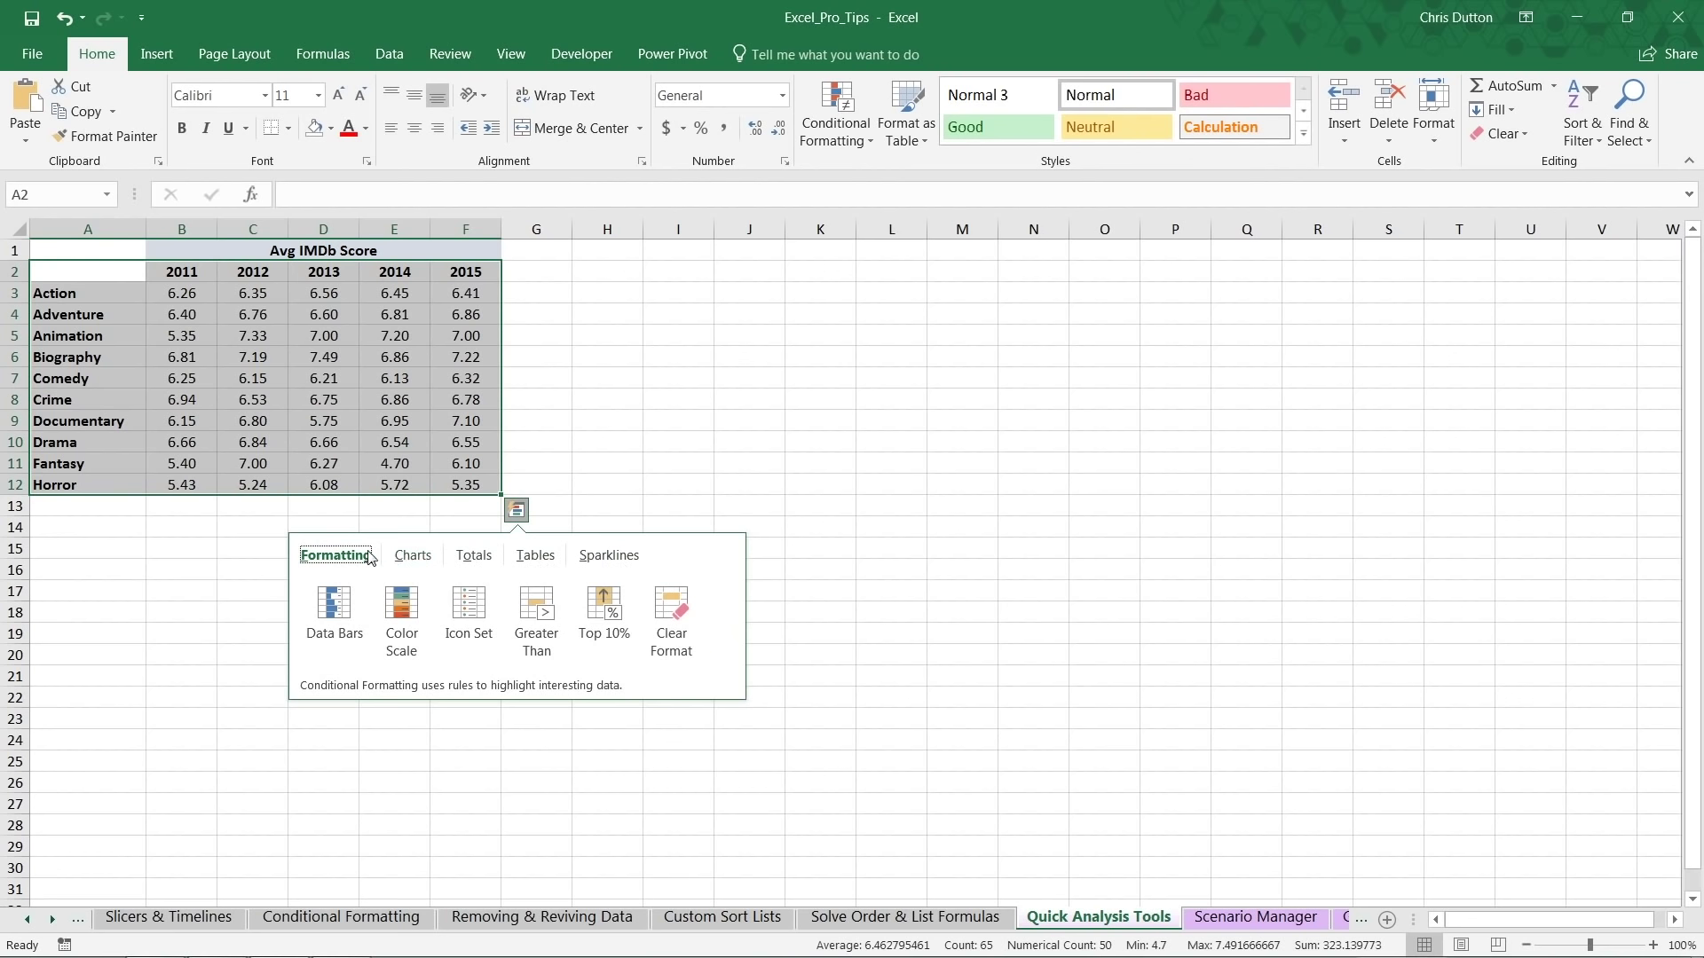
click(415, 556)
click(478, 556)
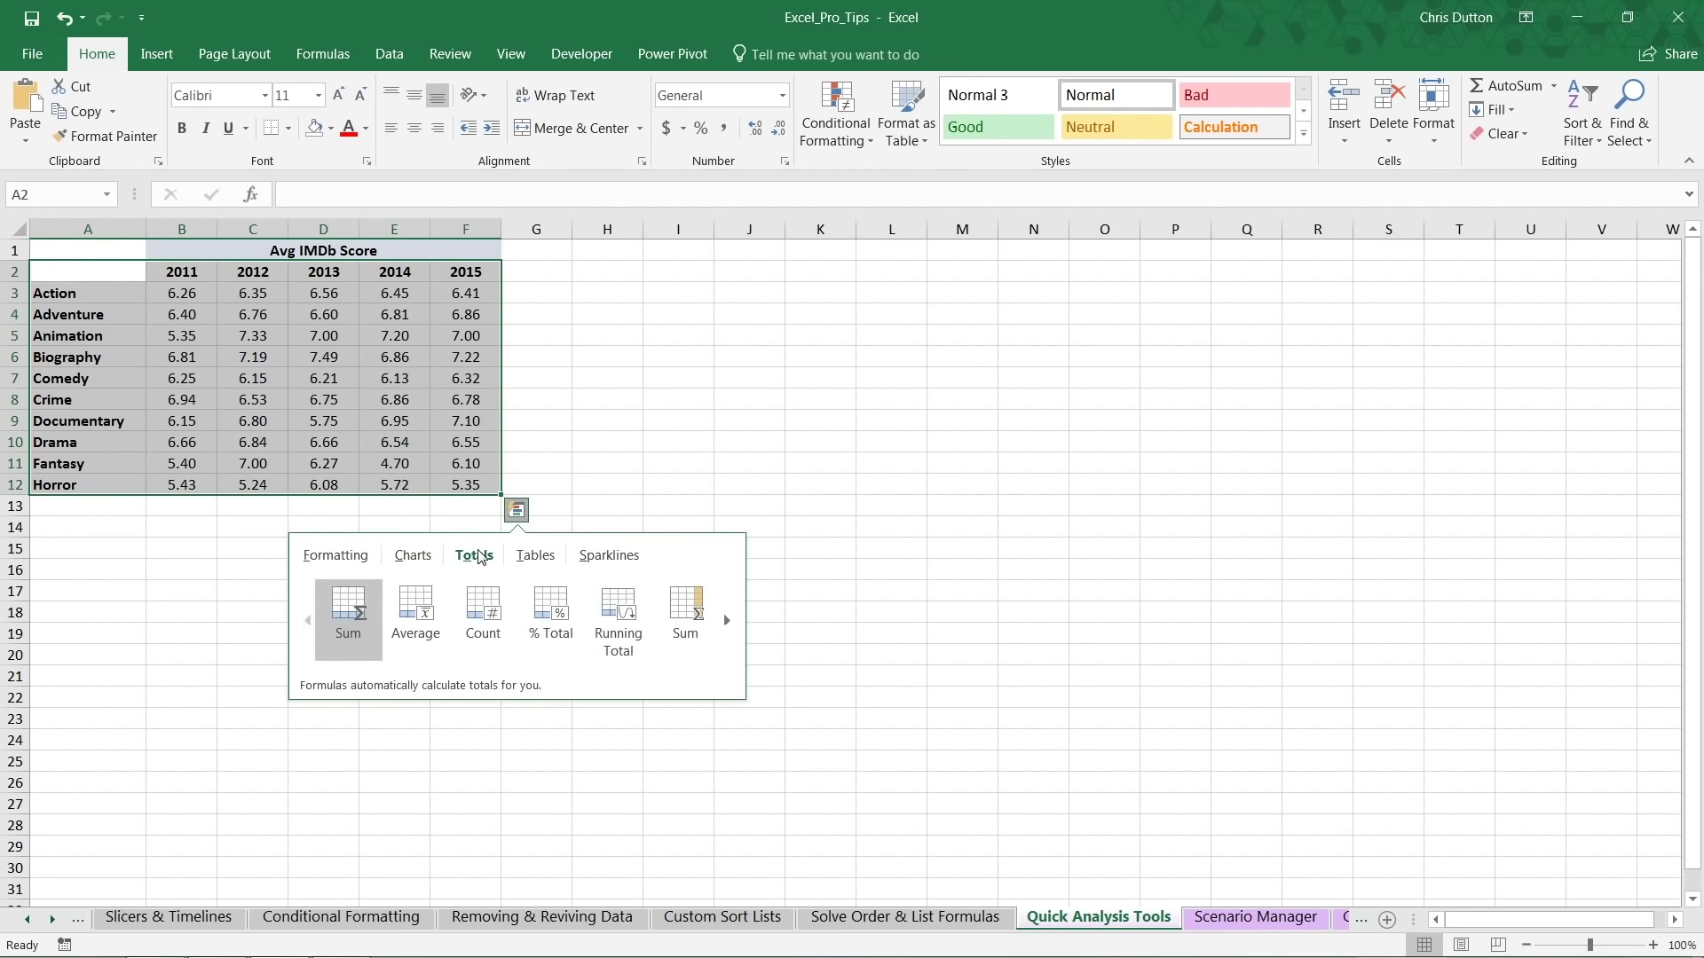
click(536, 556)
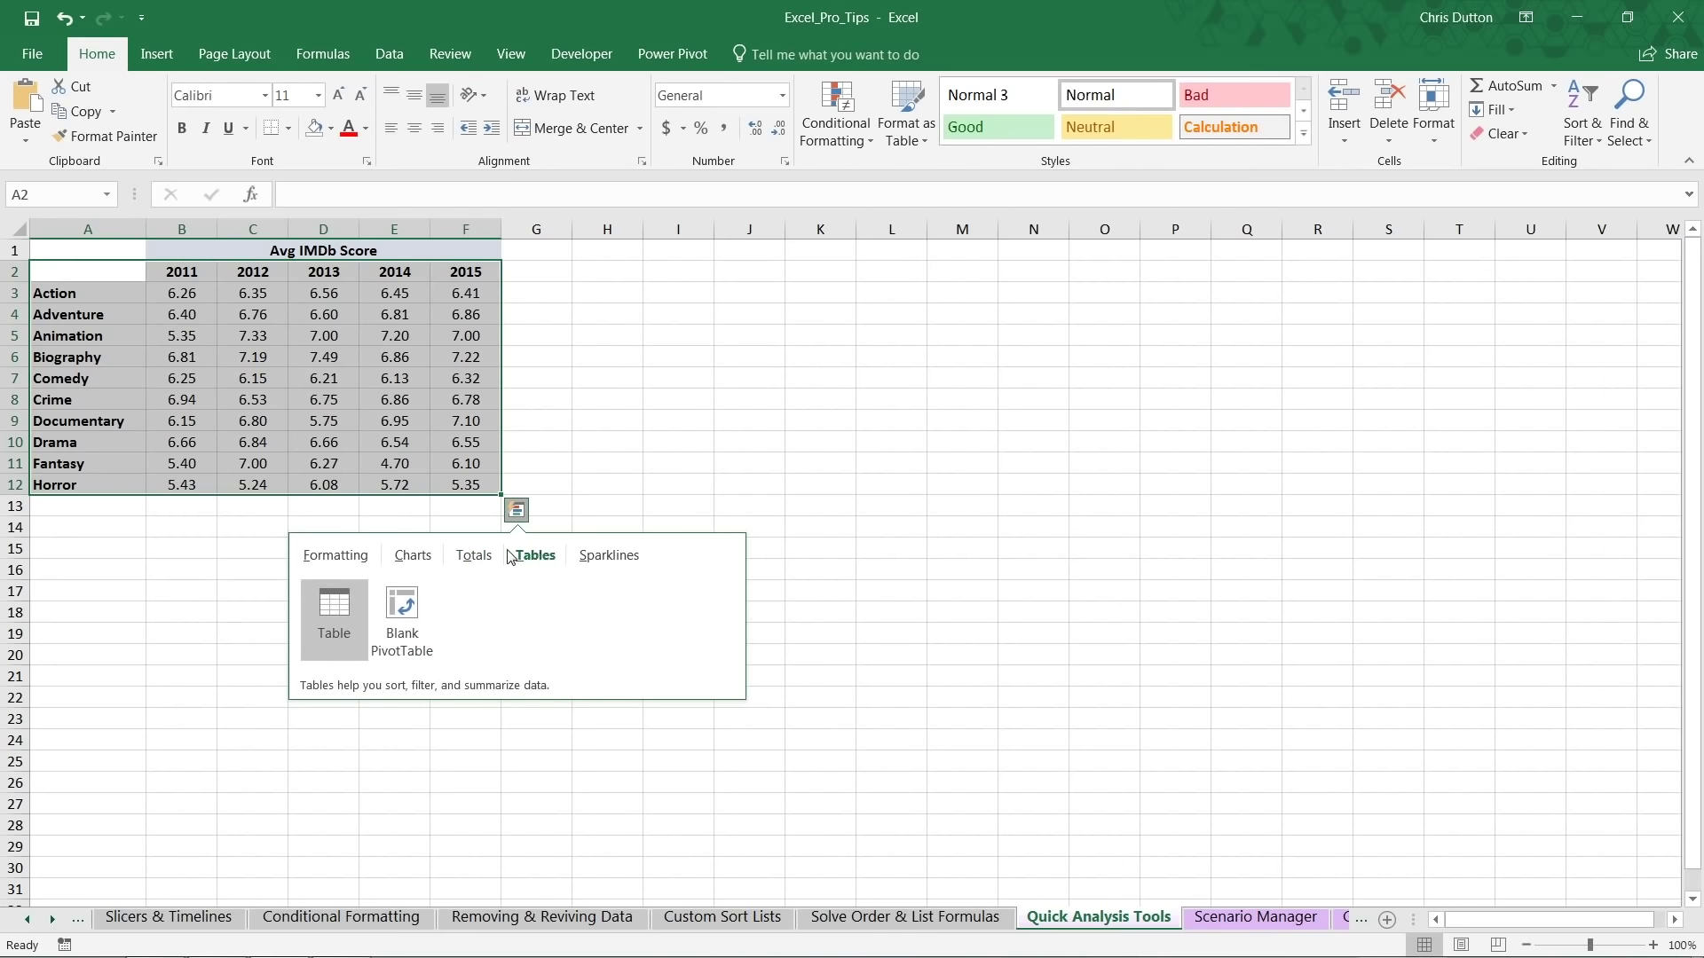
click(606, 556)
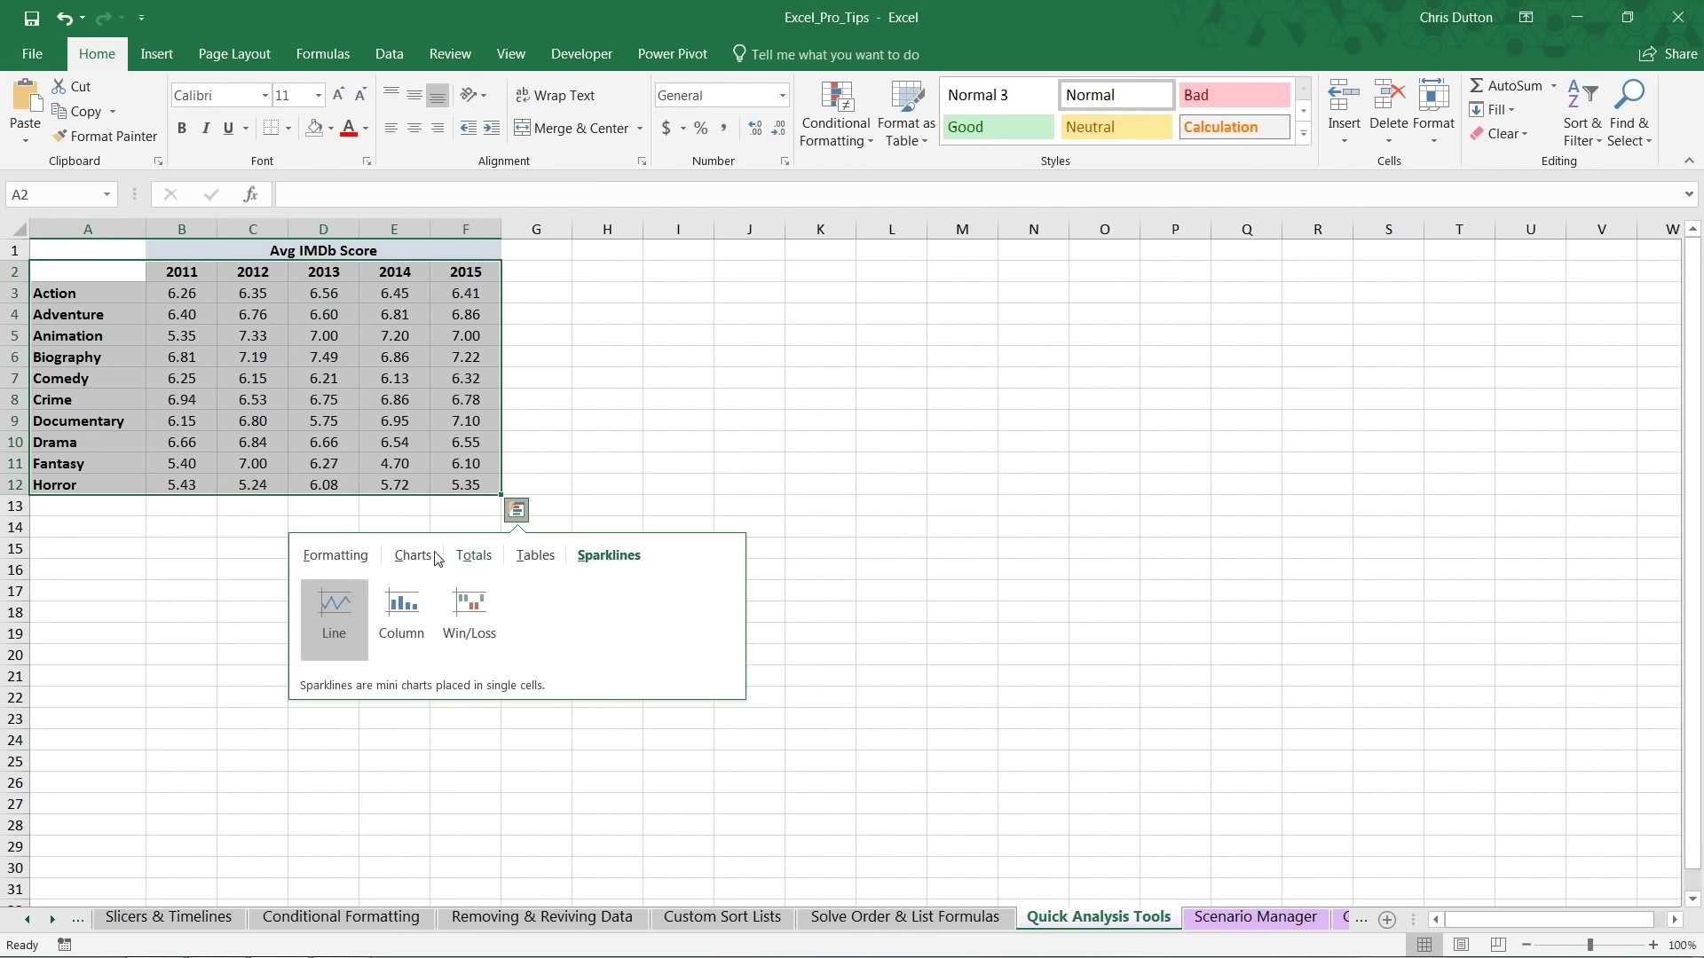
click(353, 556)
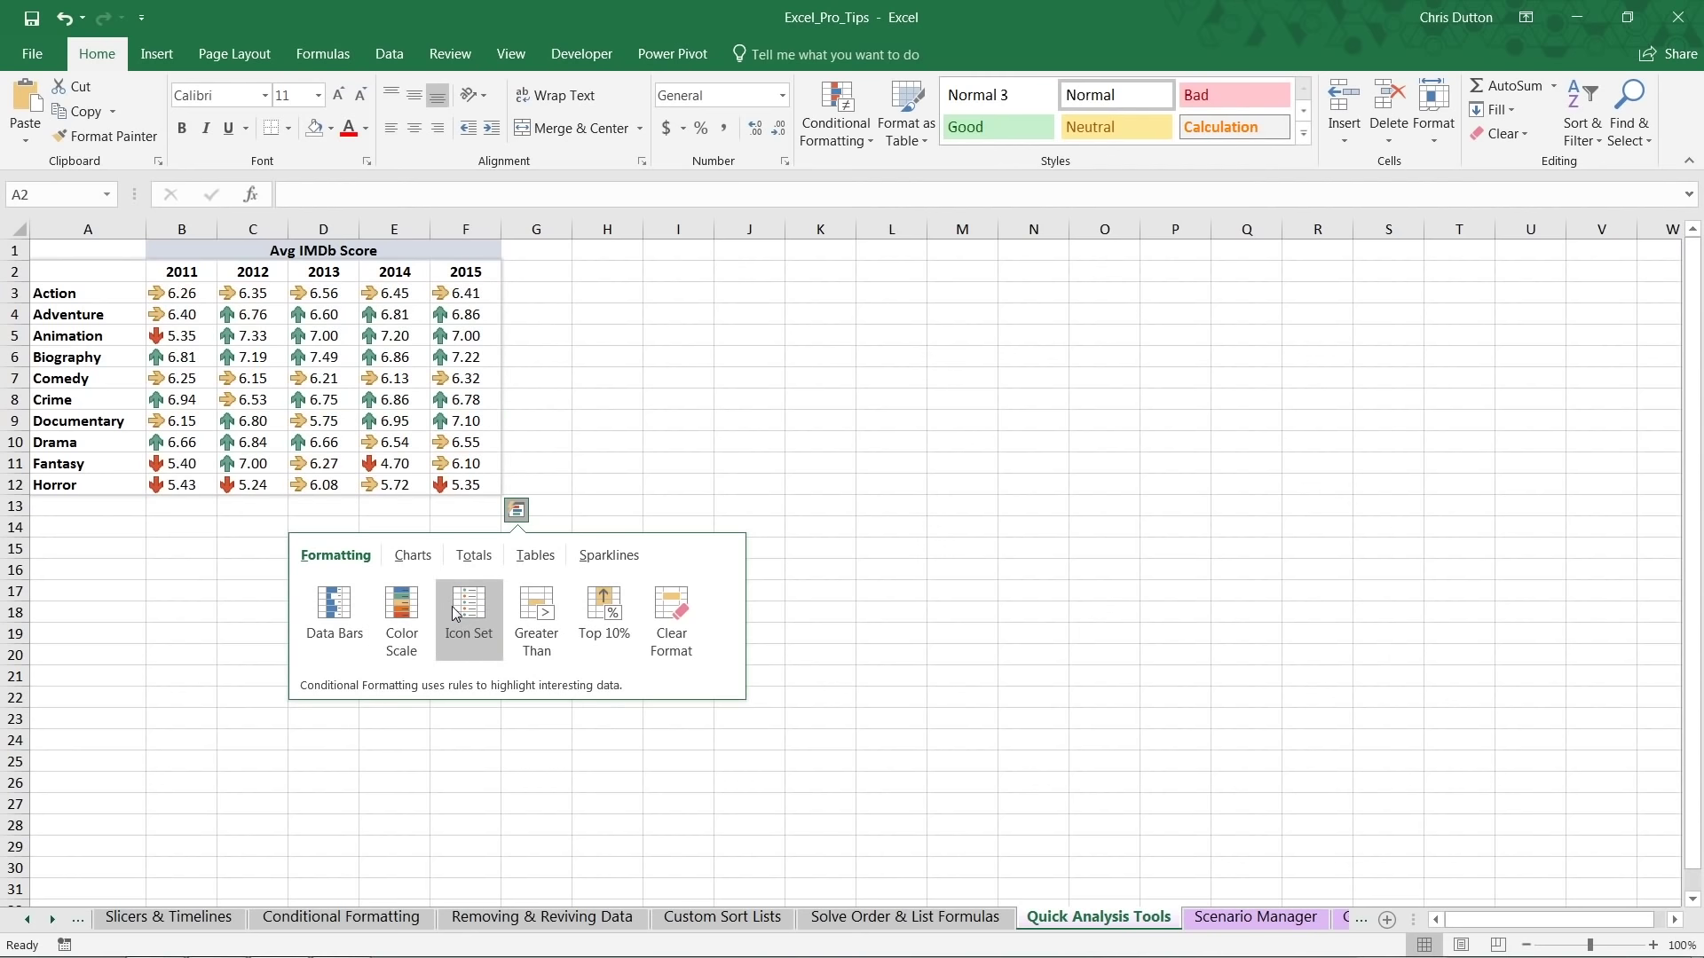
click(537, 612)
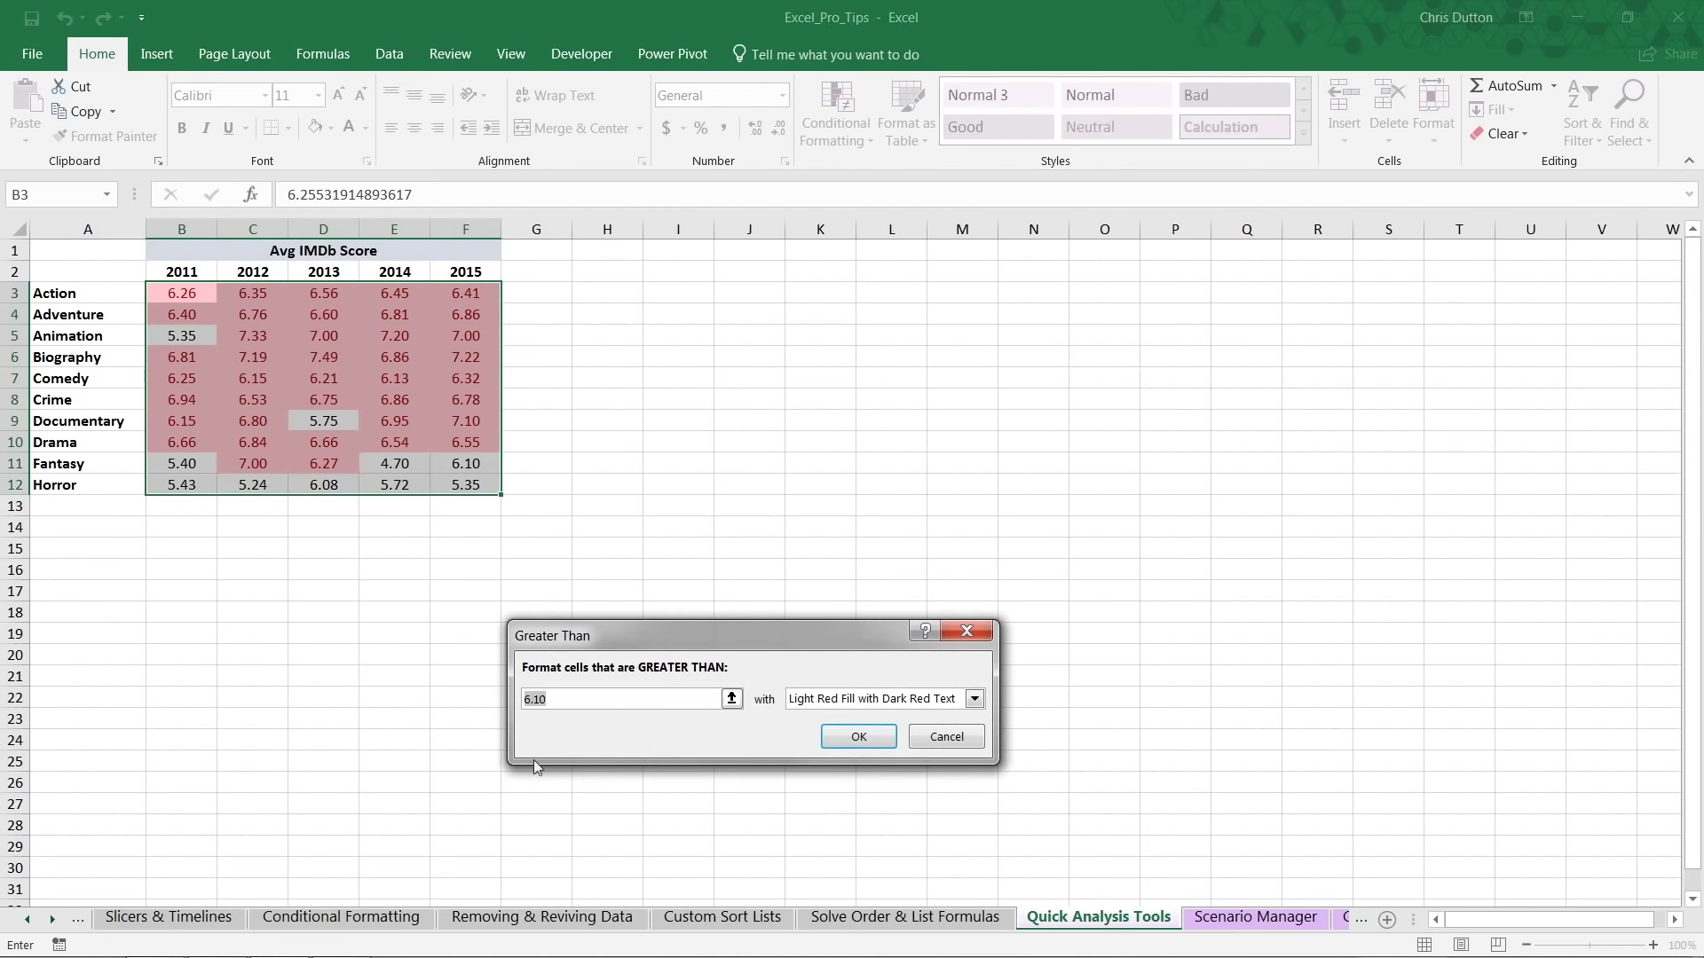
drag(731, 636, 670, 547)
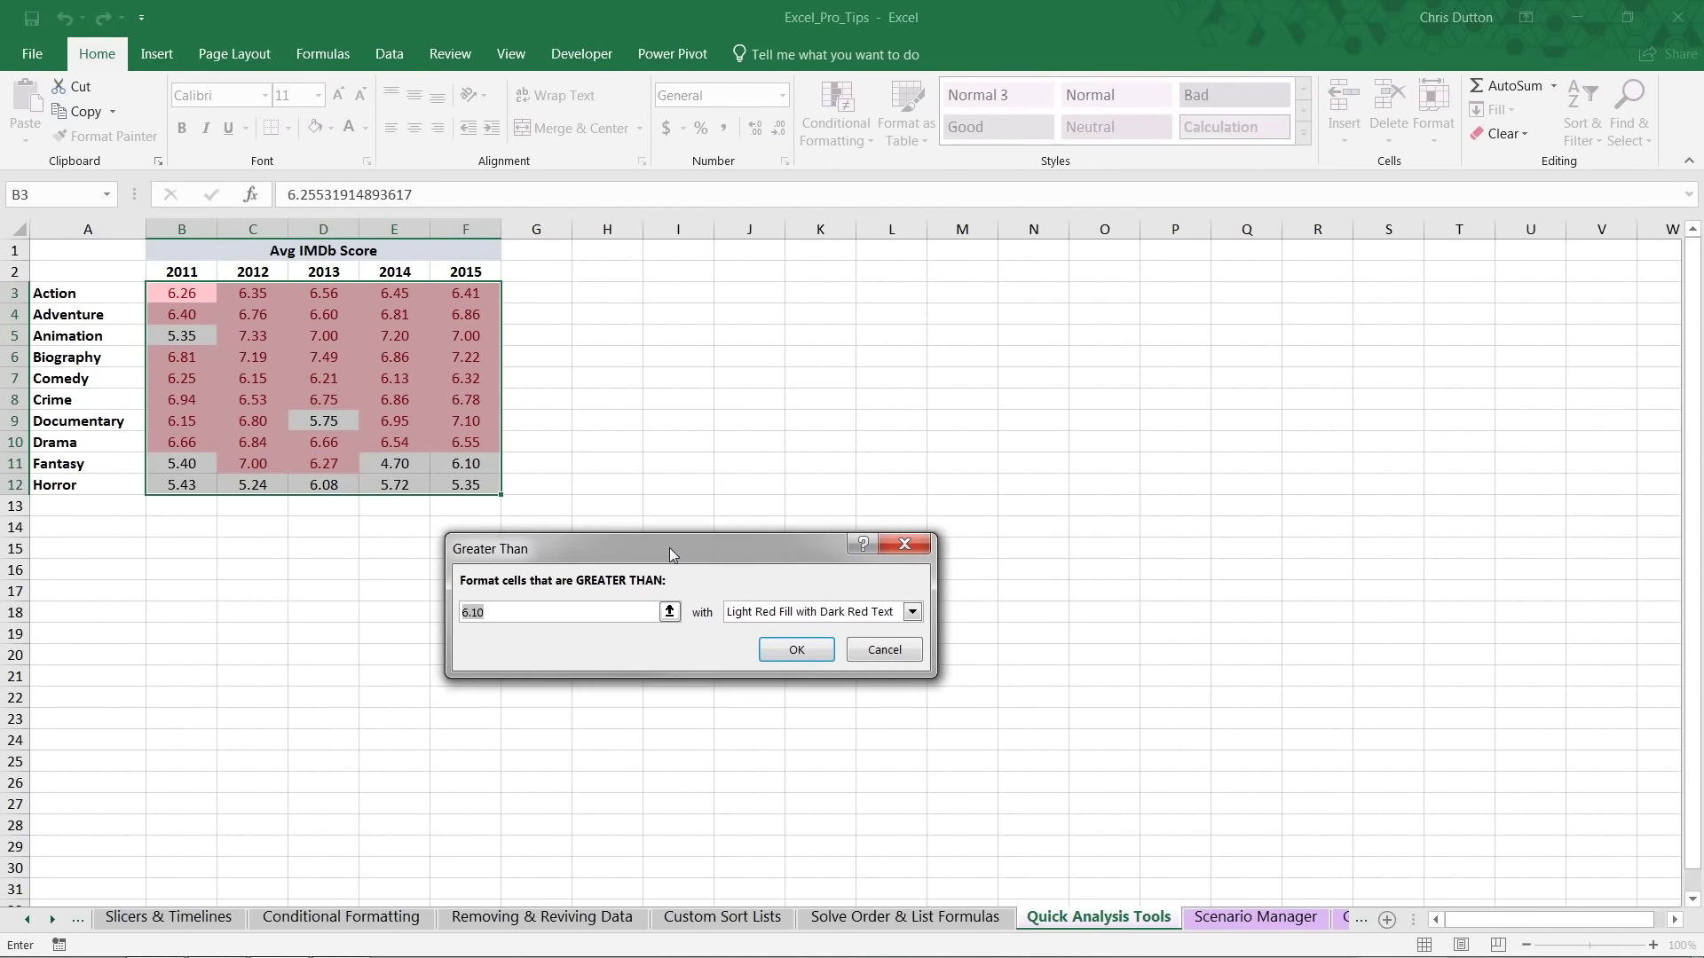
text(5)
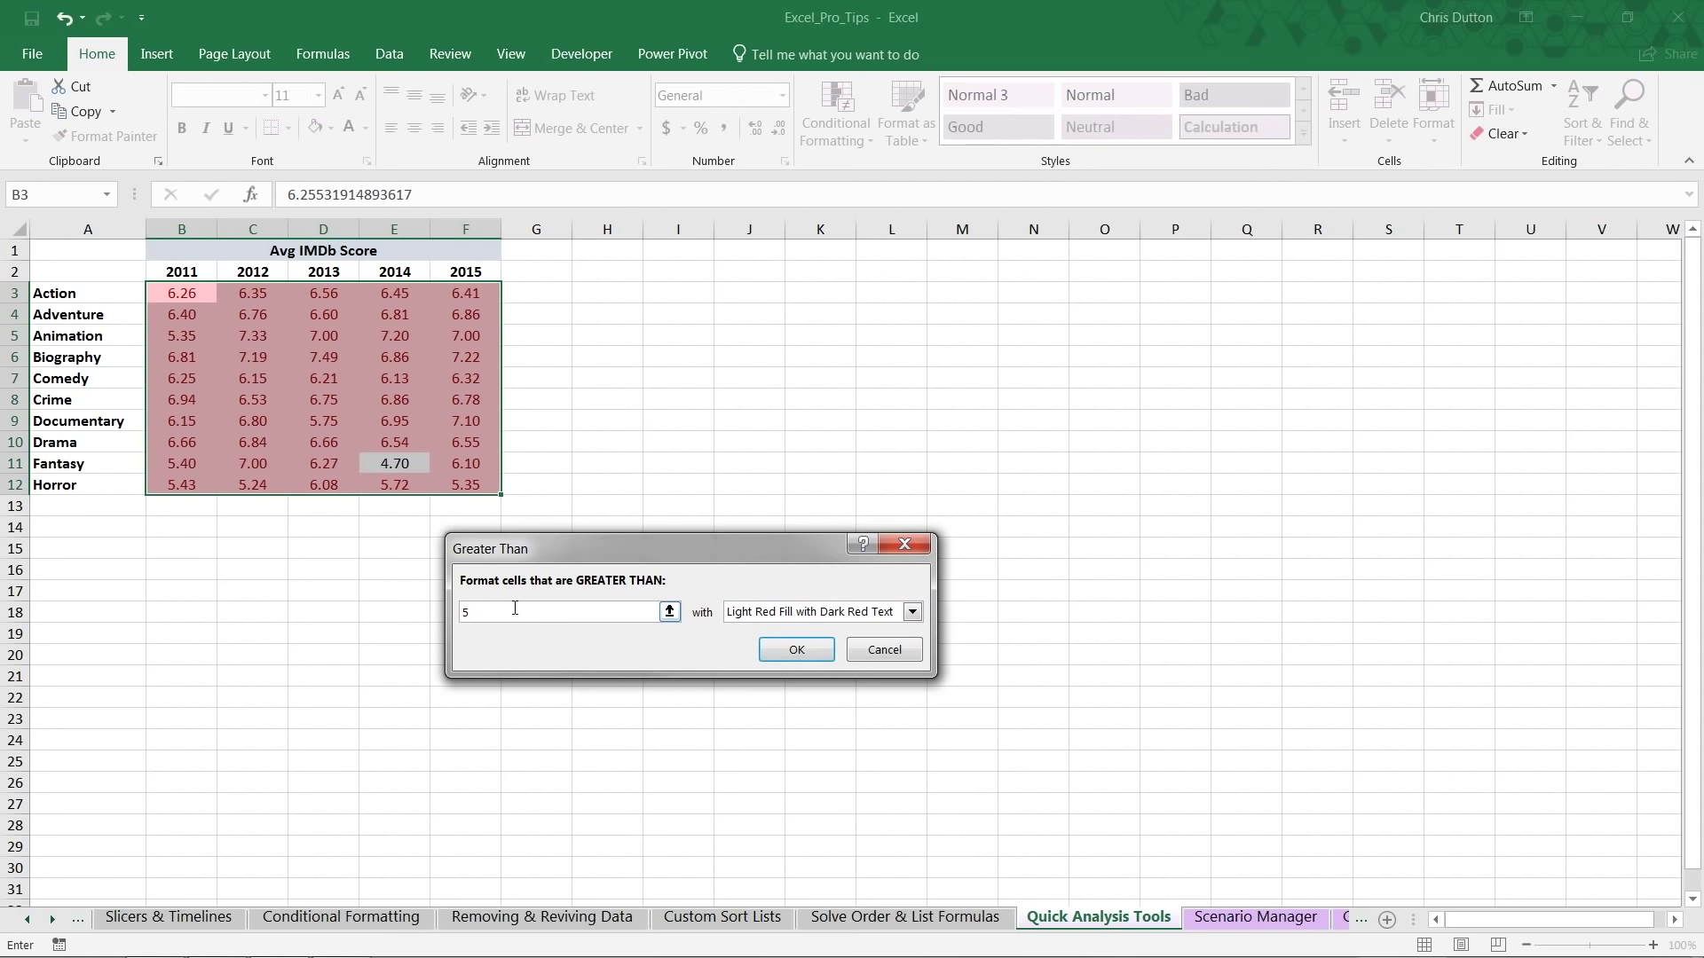
key(BackSpace)
text(7)
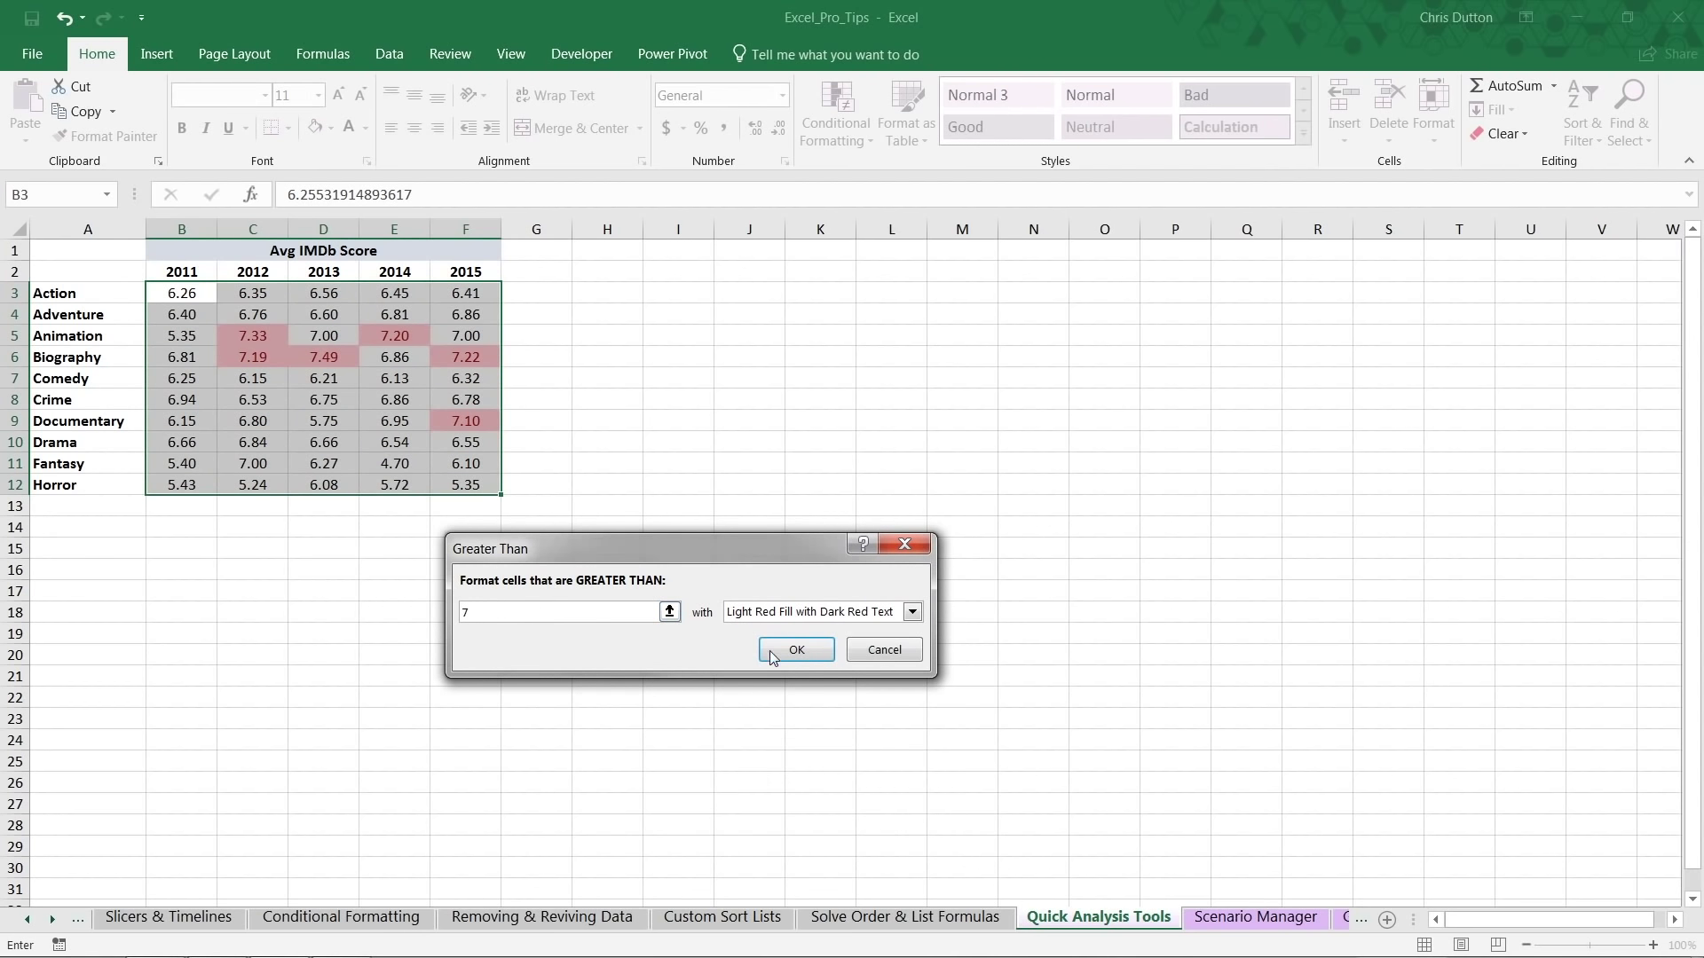
click(796, 650)
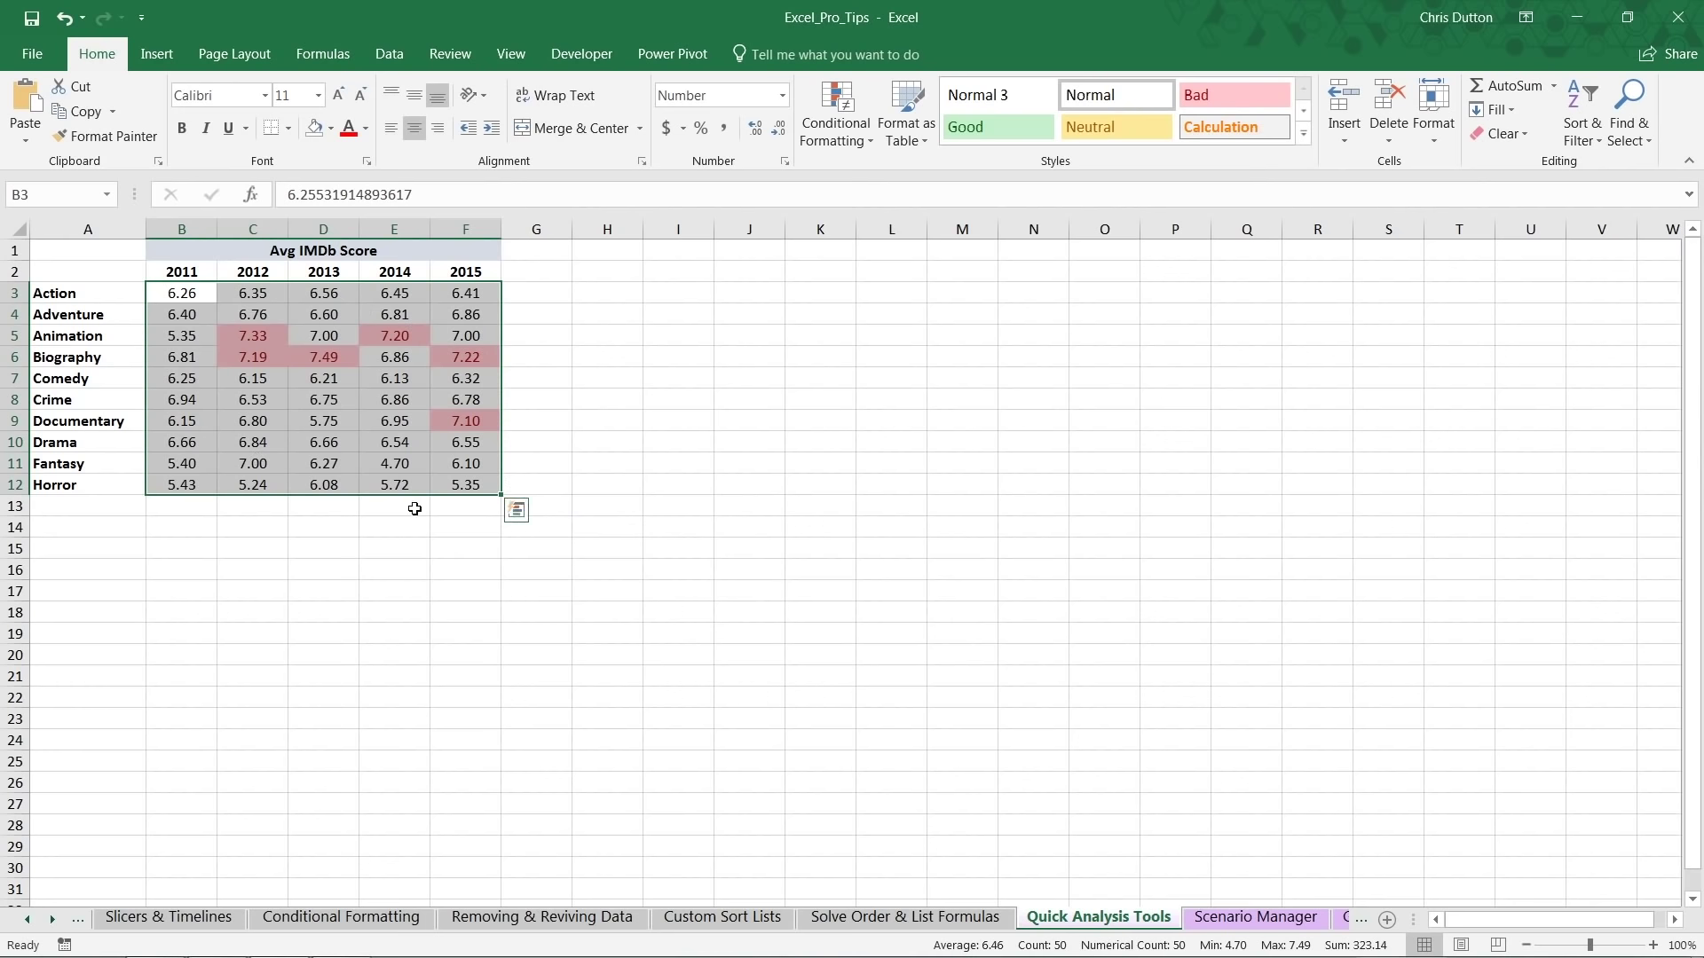
key(ctrl+z)
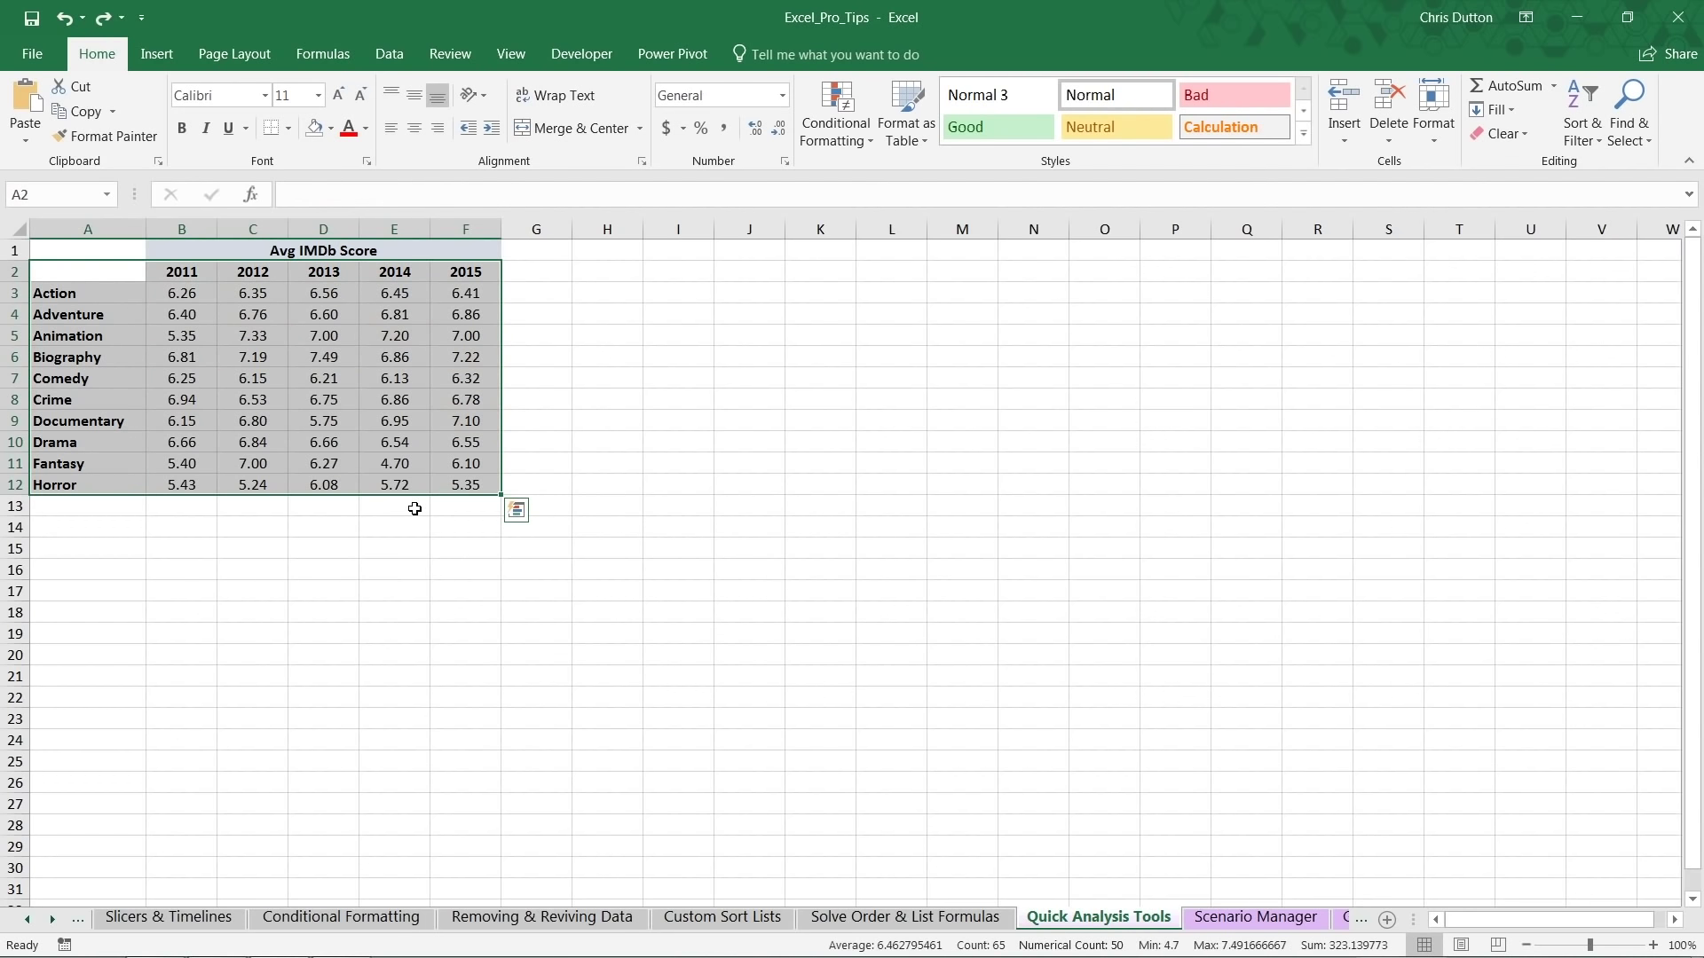
Step: Reopen Quick Analysis to preview chart suggestions and a % Total row for the scores
click(517, 511)
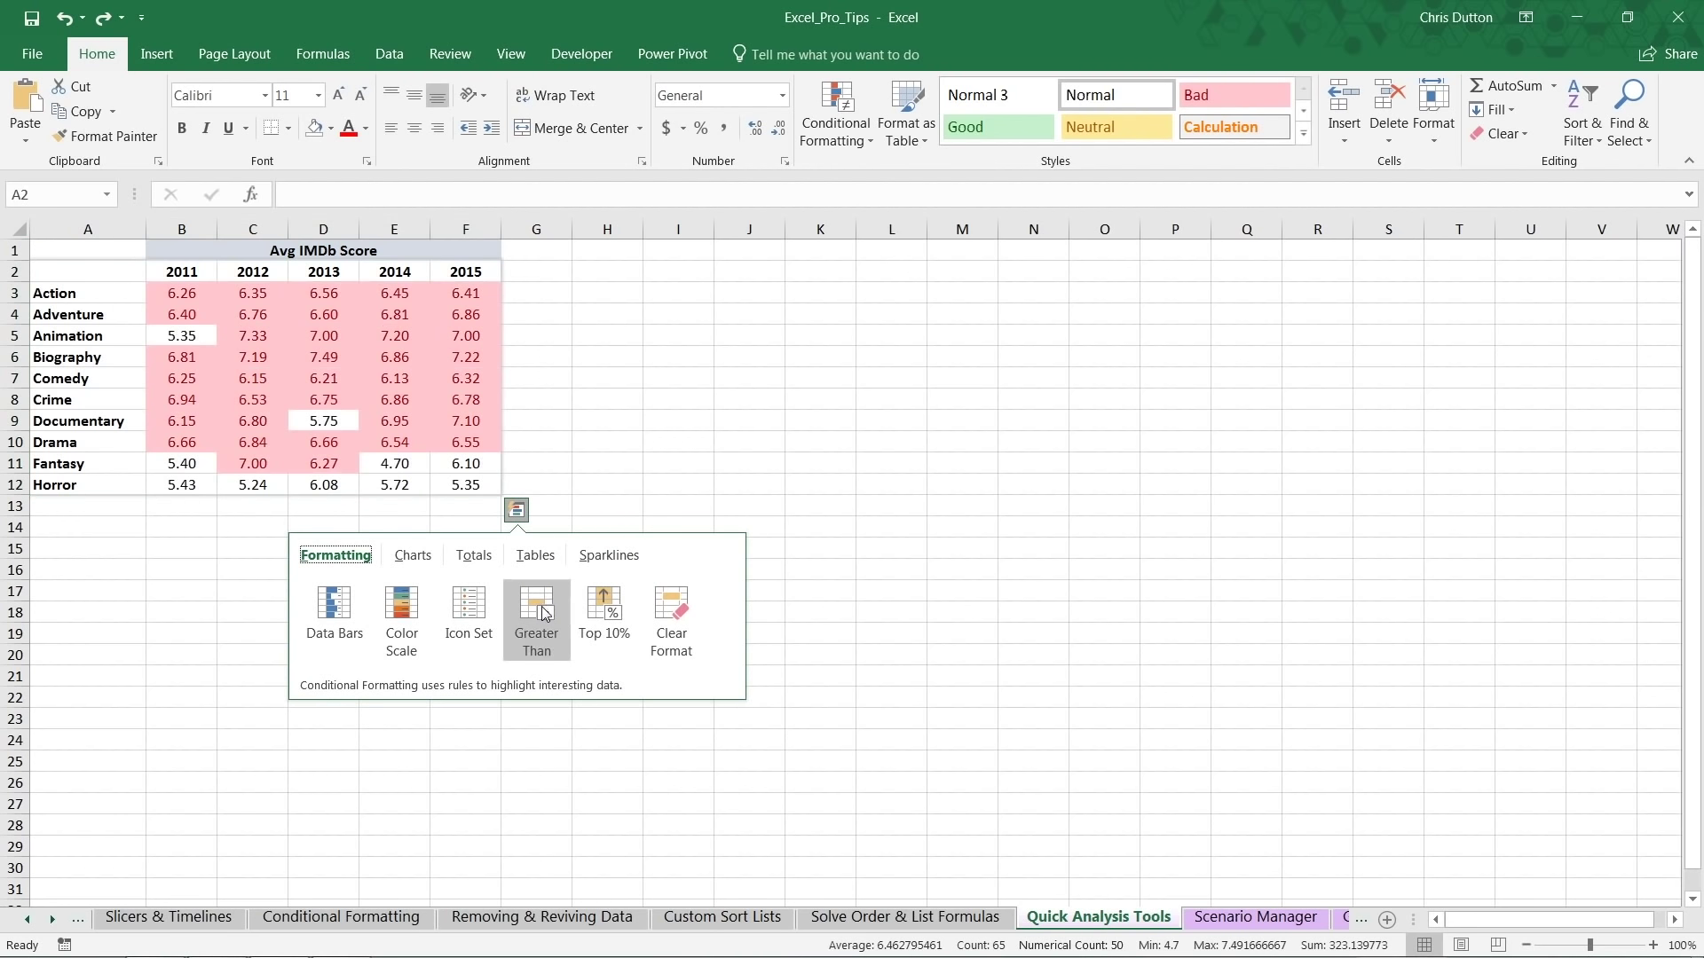
click(411, 559)
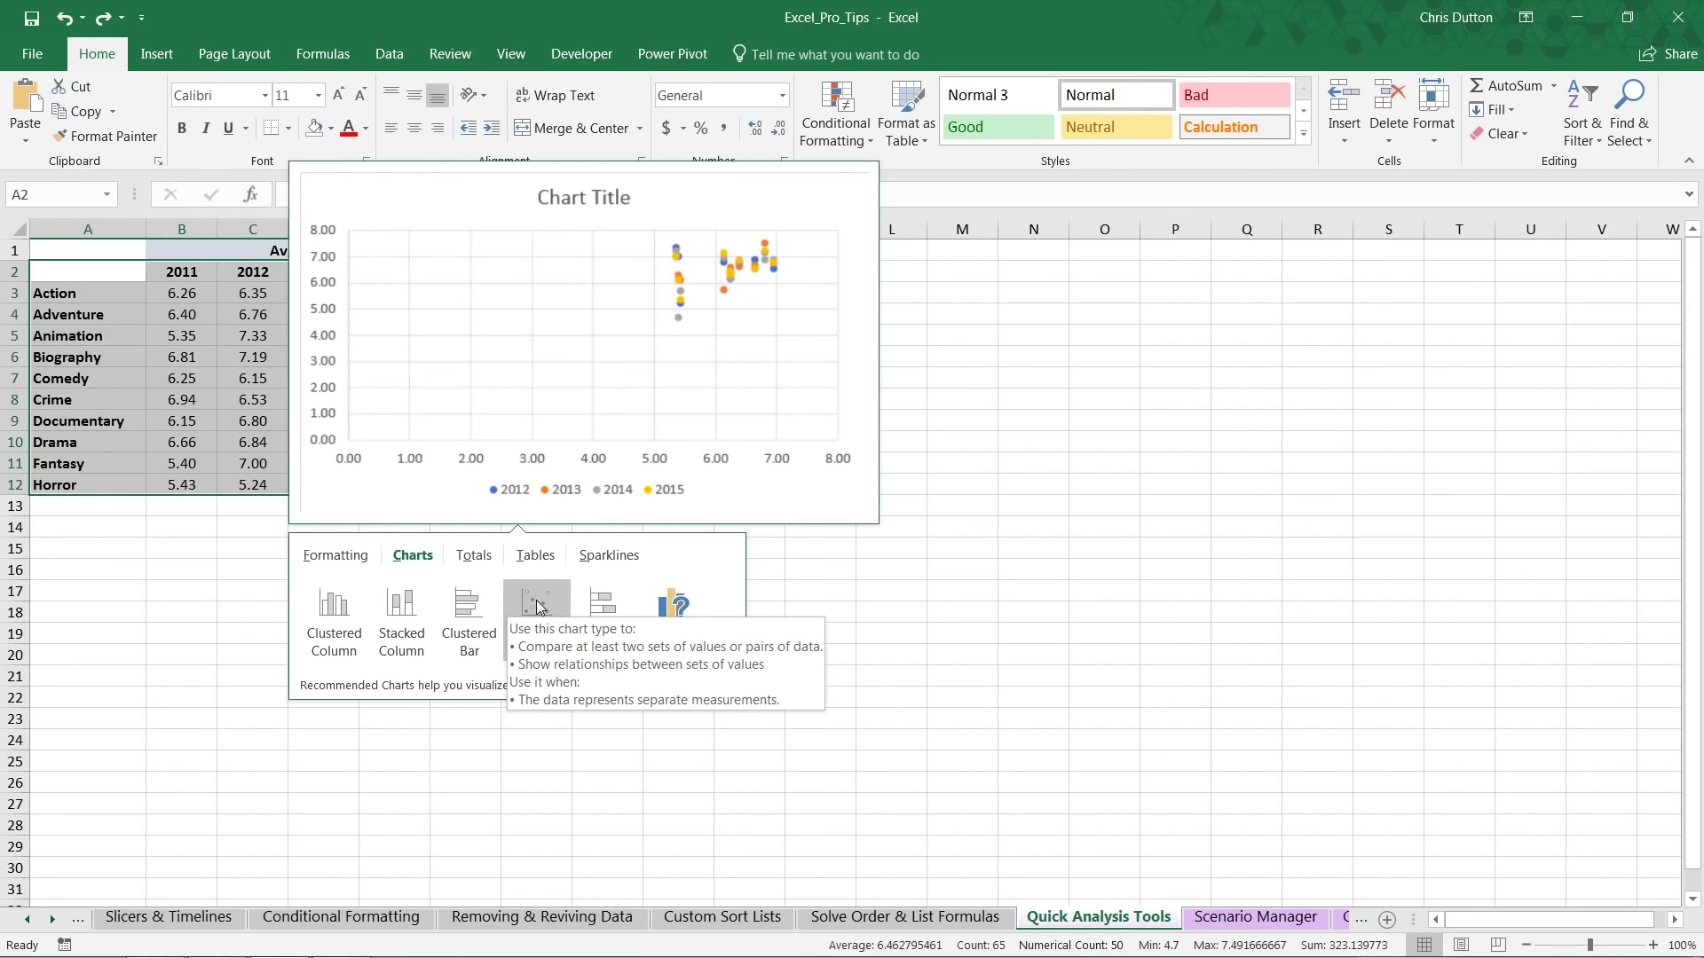
click(470, 557)
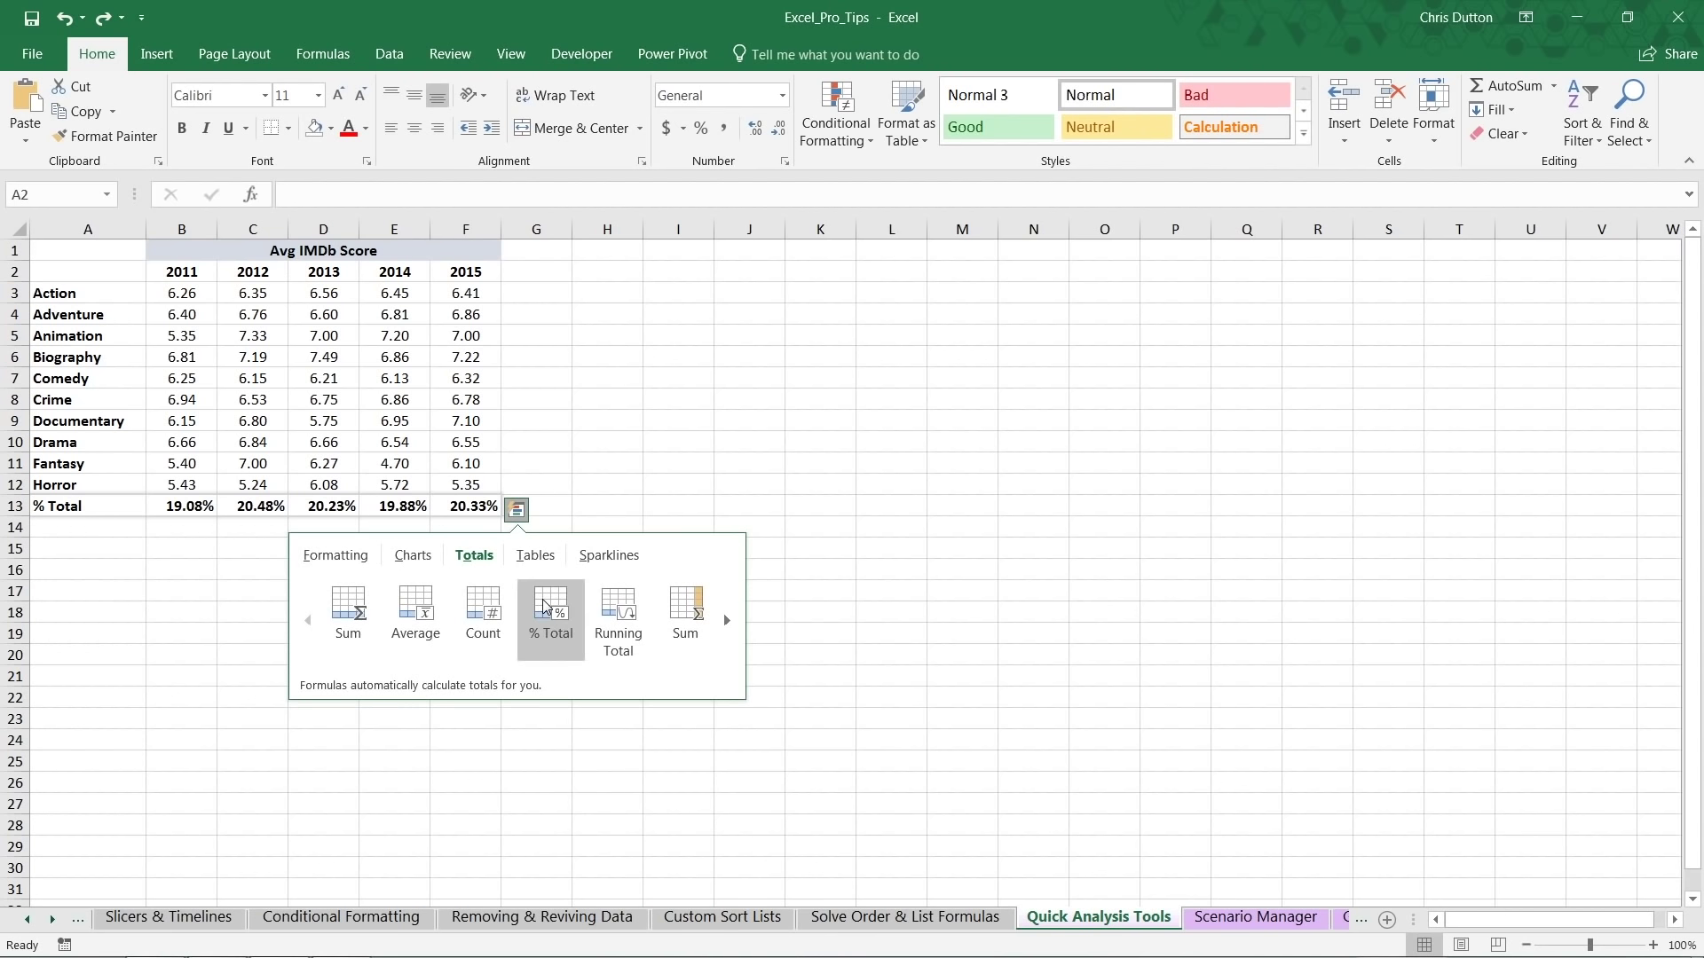
Step: Scroll the Totals gallery, view Tables and Sparklines, then dismiss Quick Analysis without changes
click(727, 619)
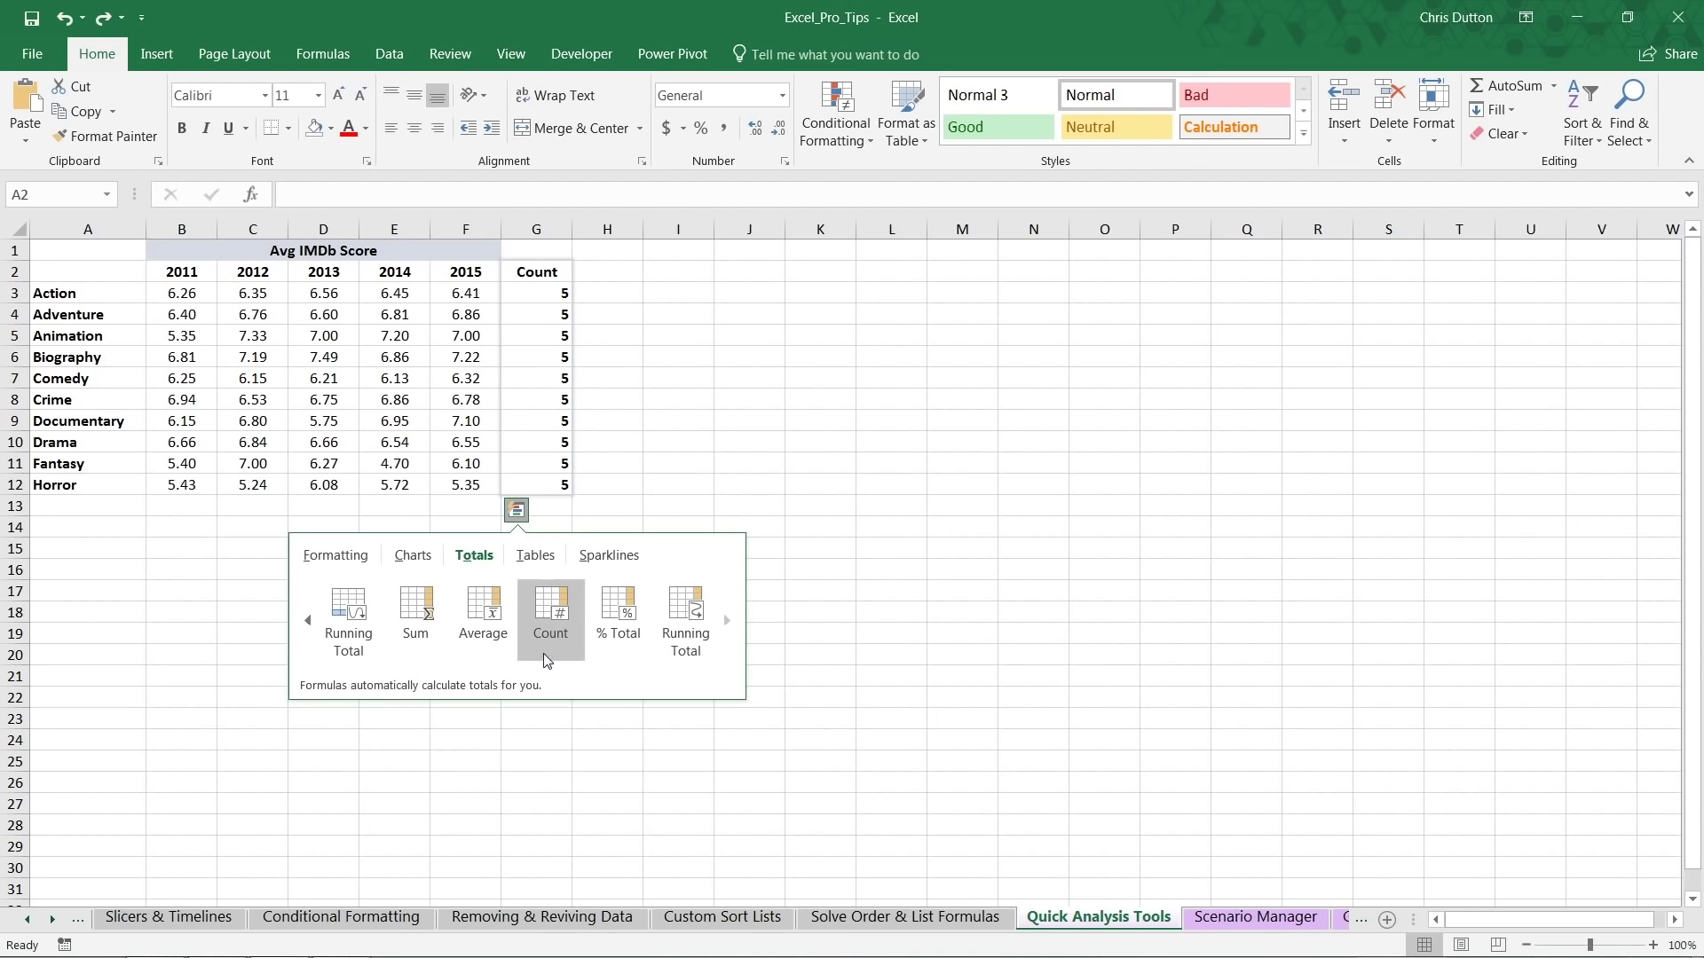
click(537, 557)
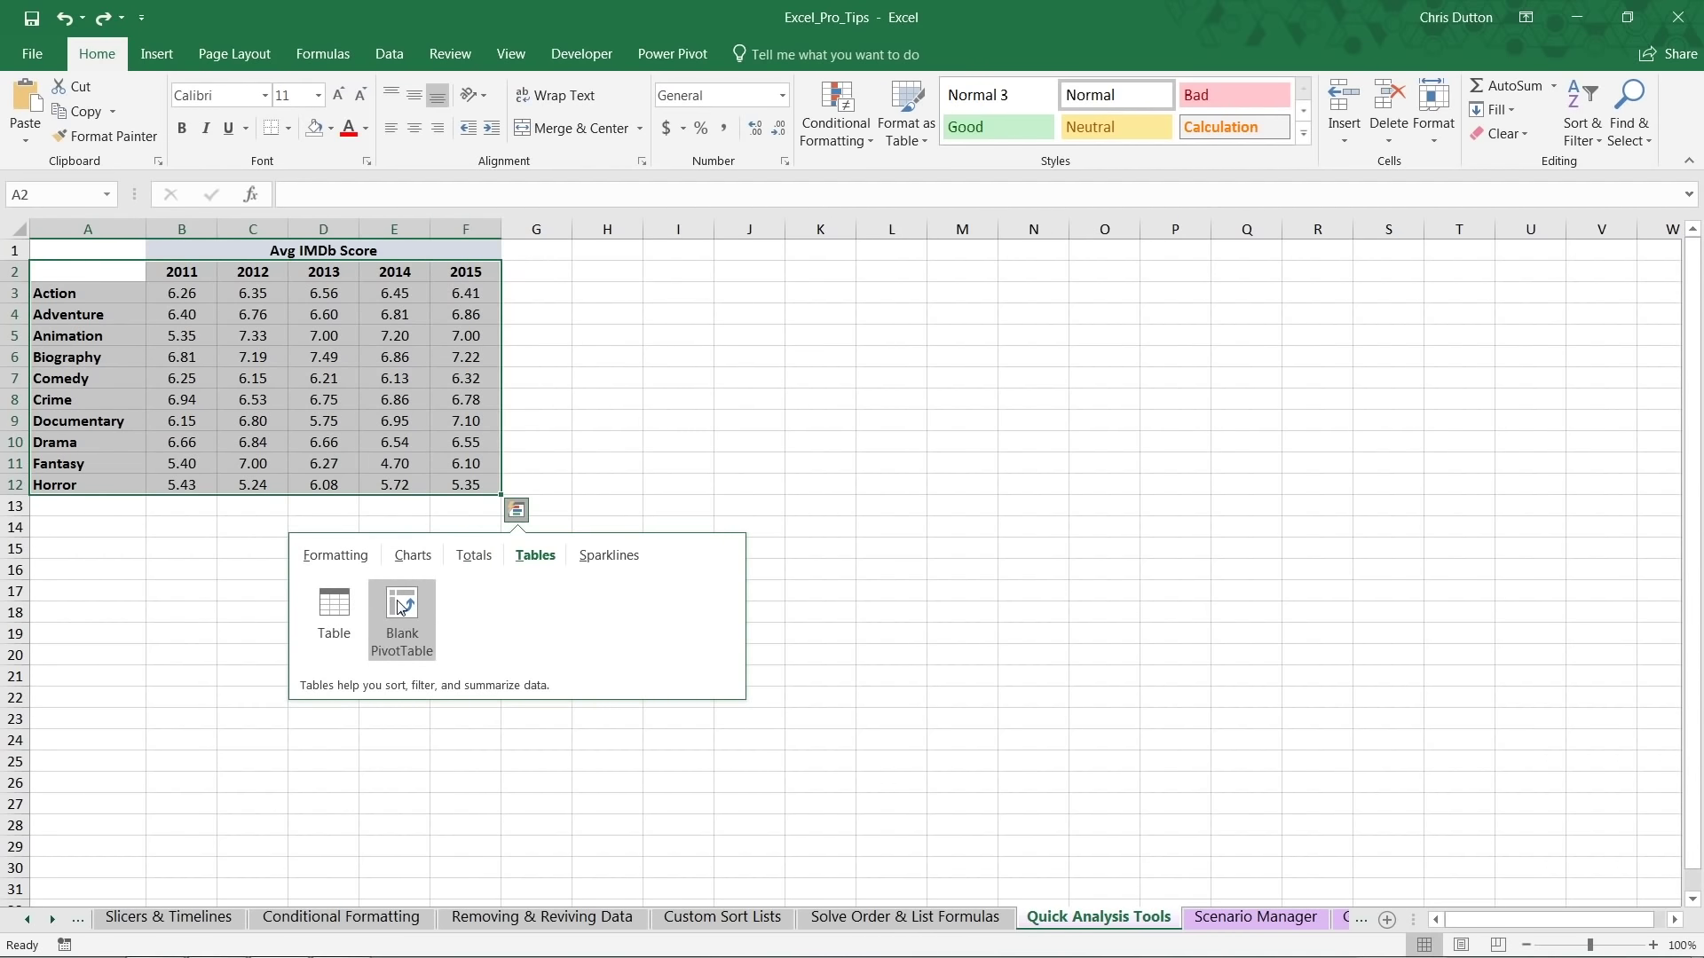
click(614, 557)
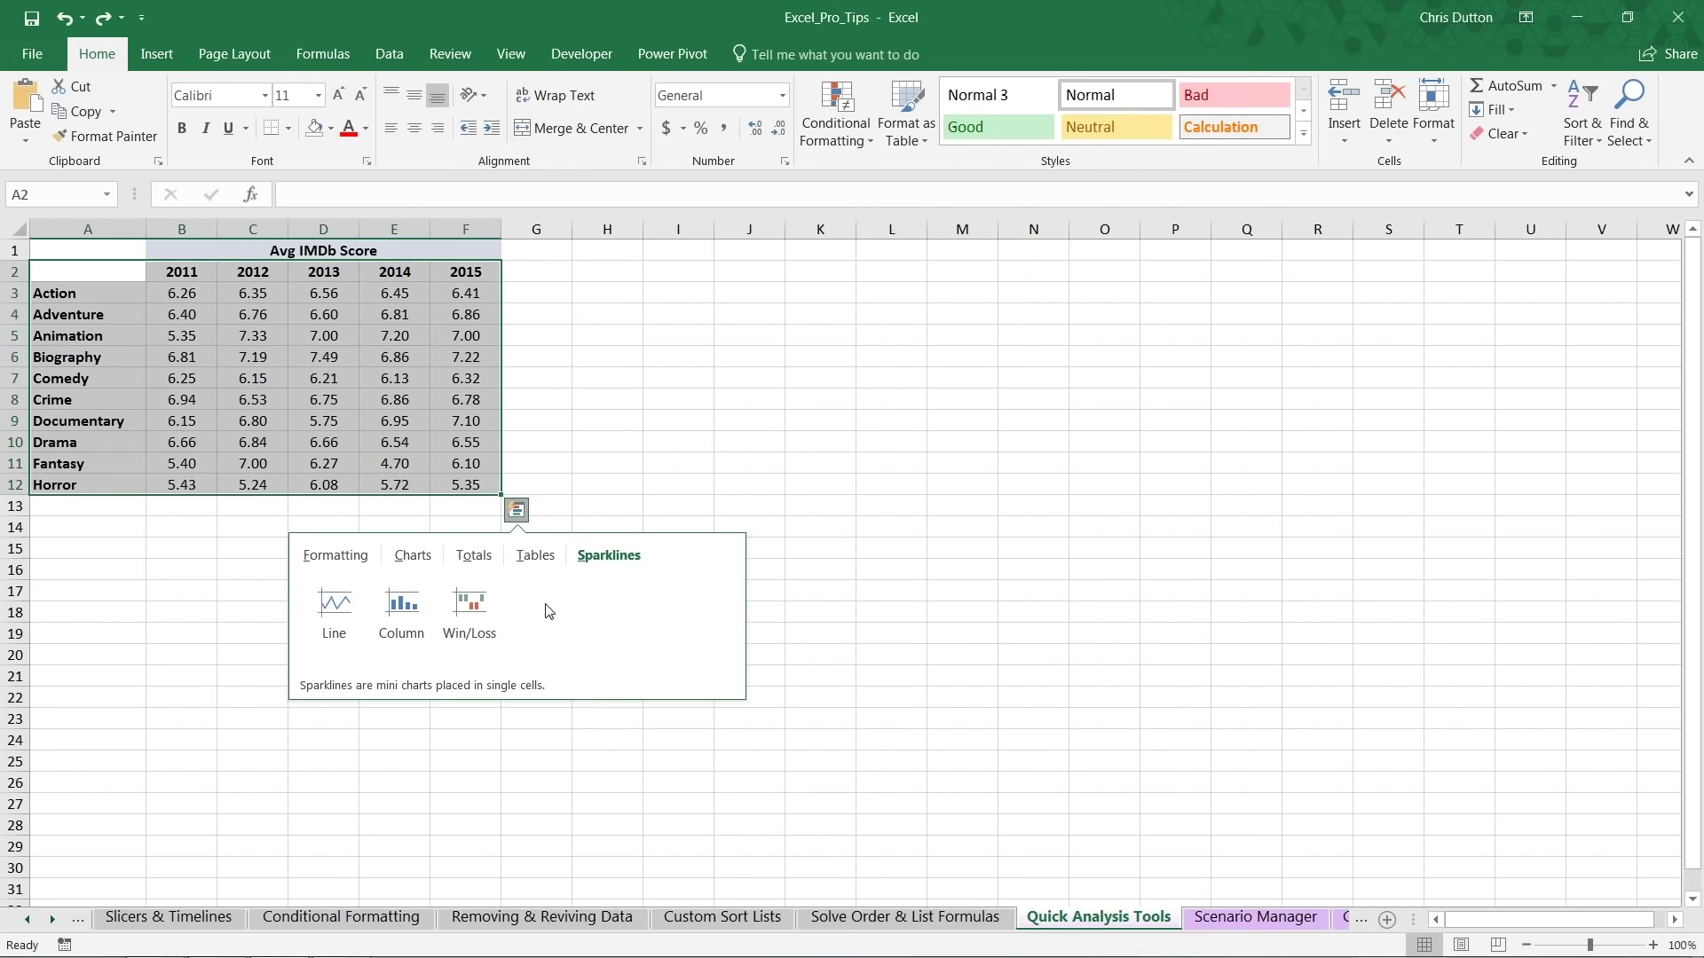
click(518, 444)
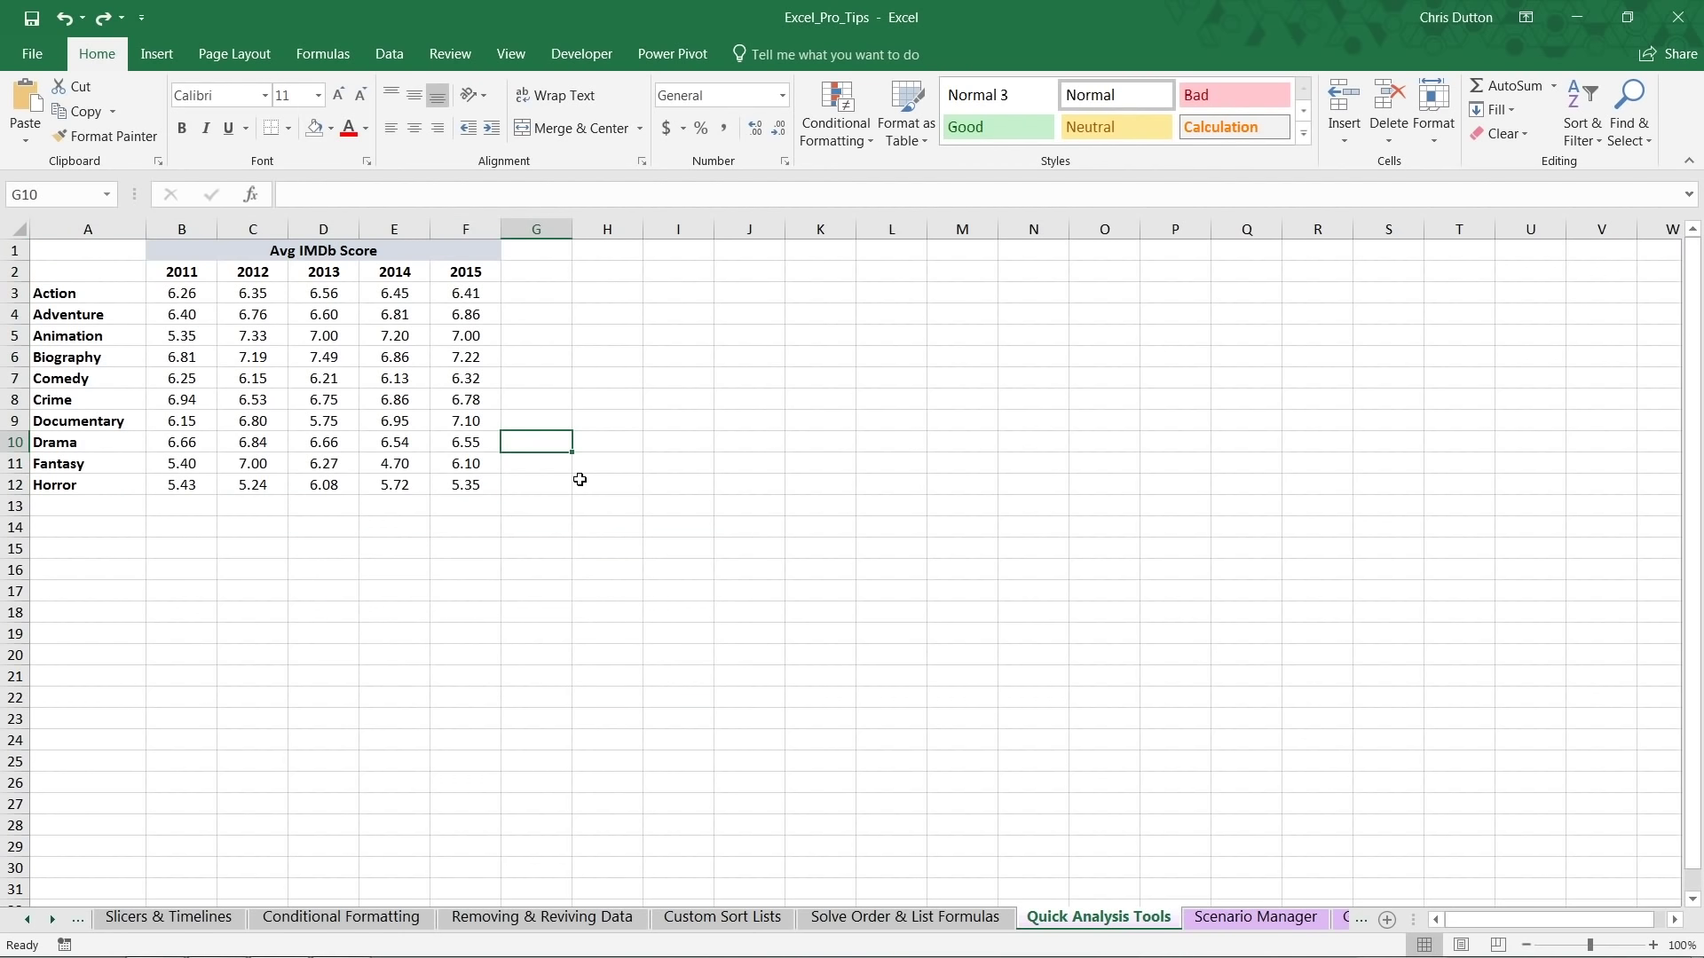